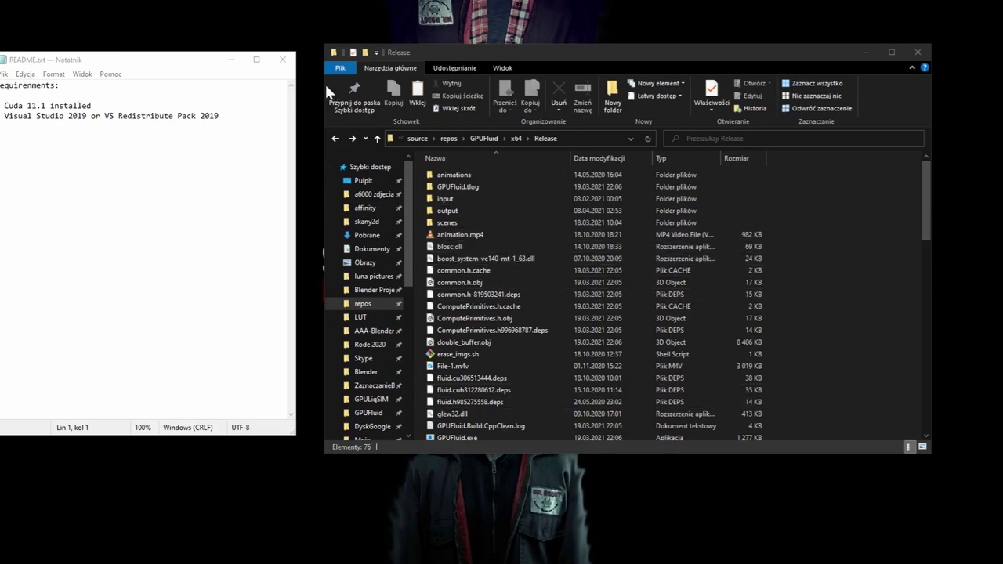
- Hide Notepad, launch GPUFluid.exe from the Release folder, and reposition the JFlow window
left_click(230, 60)
left_click_drag(502, 48, 387, 56)
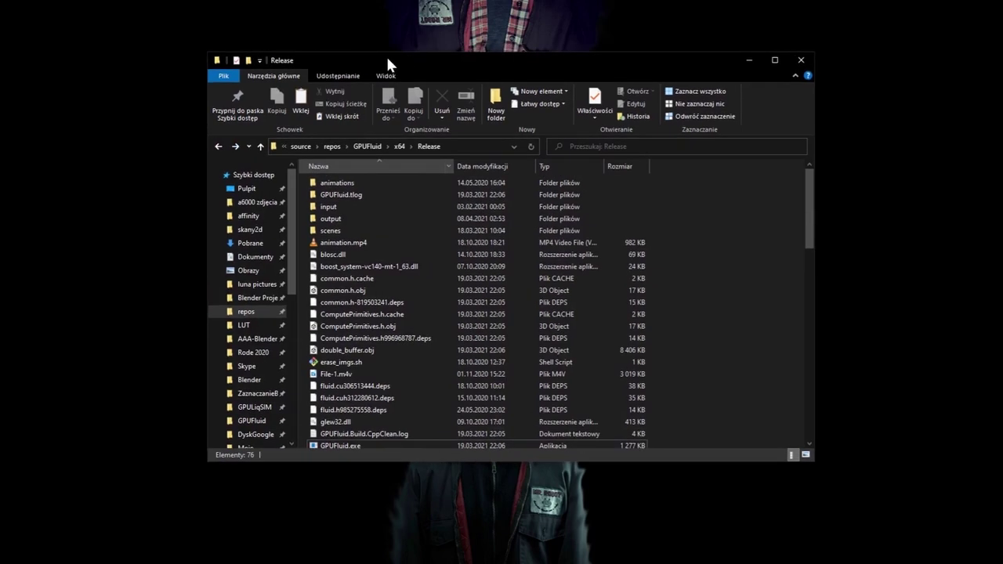
scroll(415, 317, "down", 18)
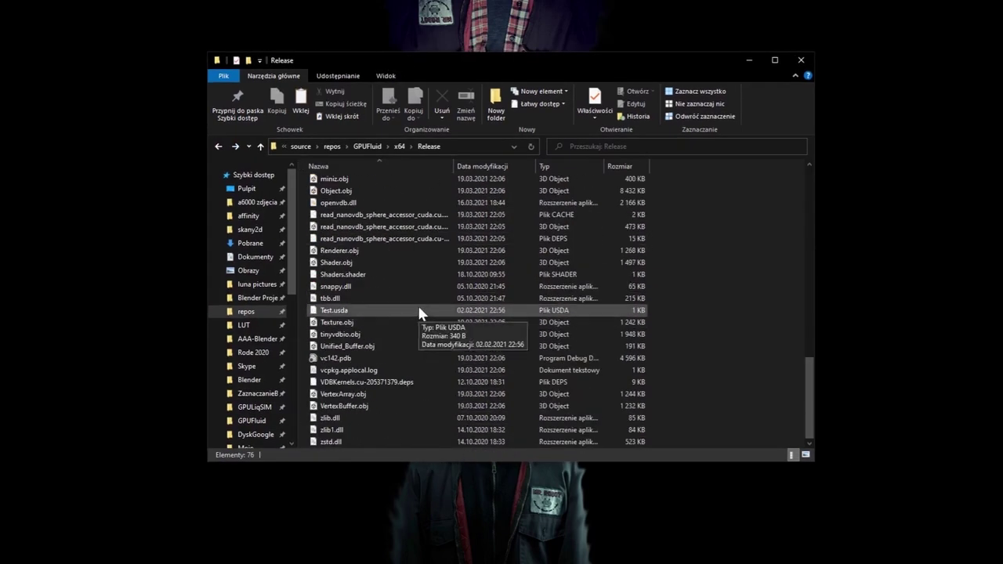
scroll(419, 310, "up", 15)
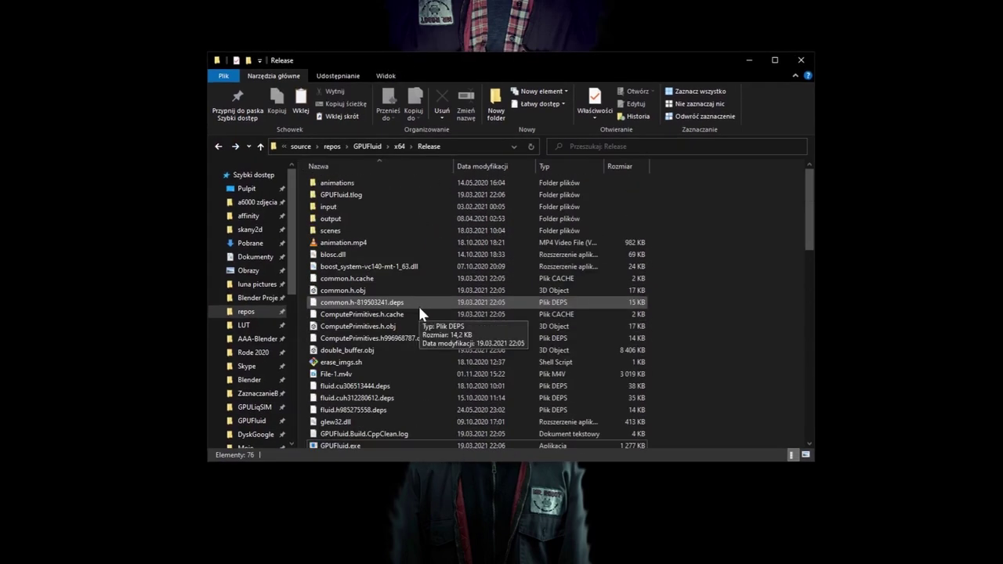
scroll(432, 296, "down", 4)
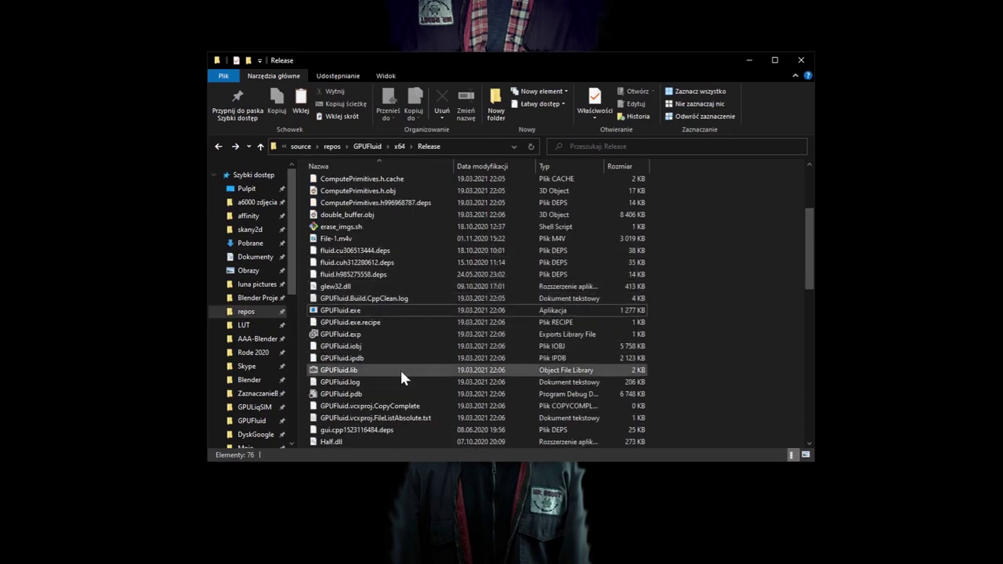
double_click(365, 310)
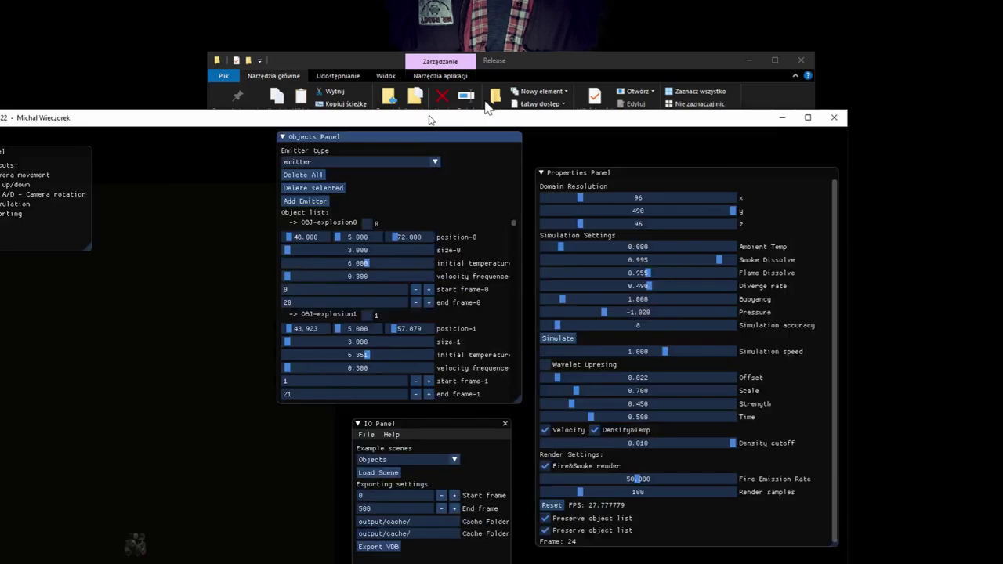
left_click_drag(432, 116, 505, 47)
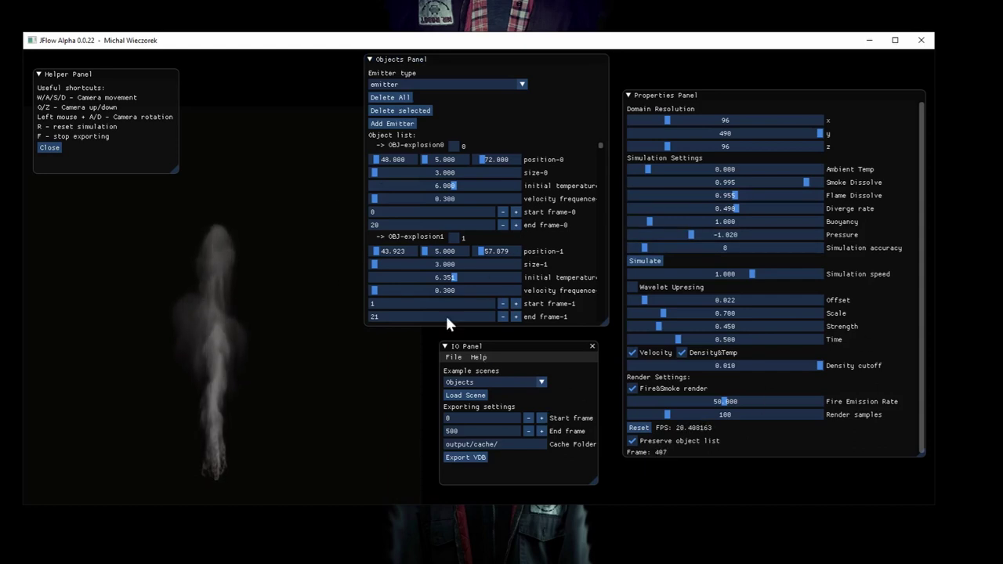
- Scroll down in the JFlow window while the smoke simulation runs
scroll(825, 353, "down", 1)
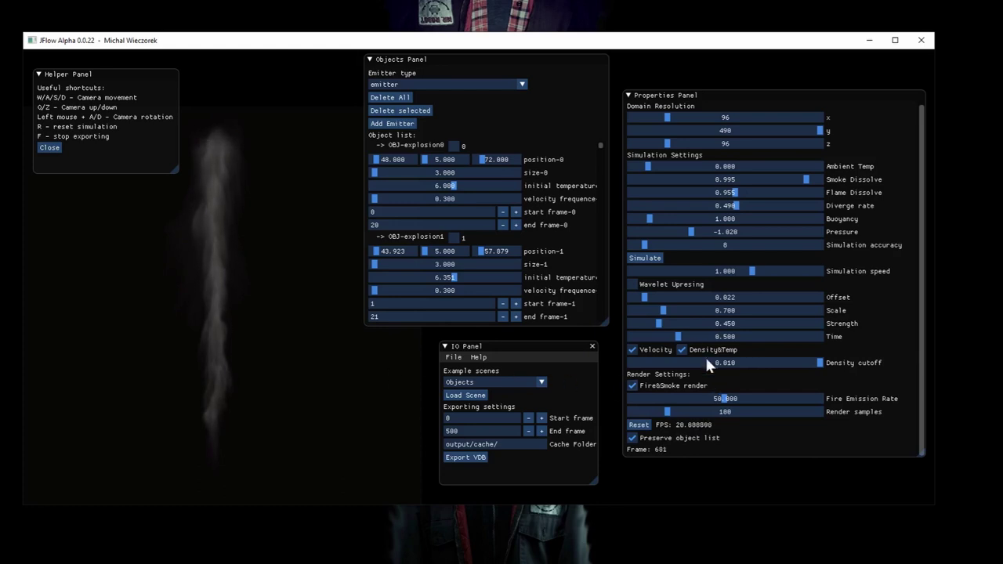
- Raise domain x resolution to 490, restart, then set x and z resolution to 186
left_click_drag(666, 116, 828, 145)
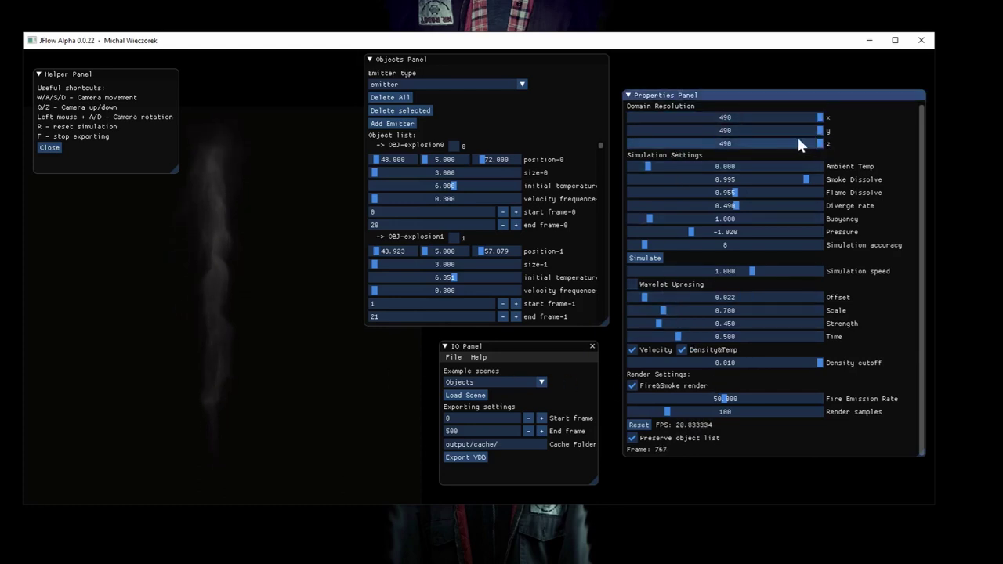
key("r")
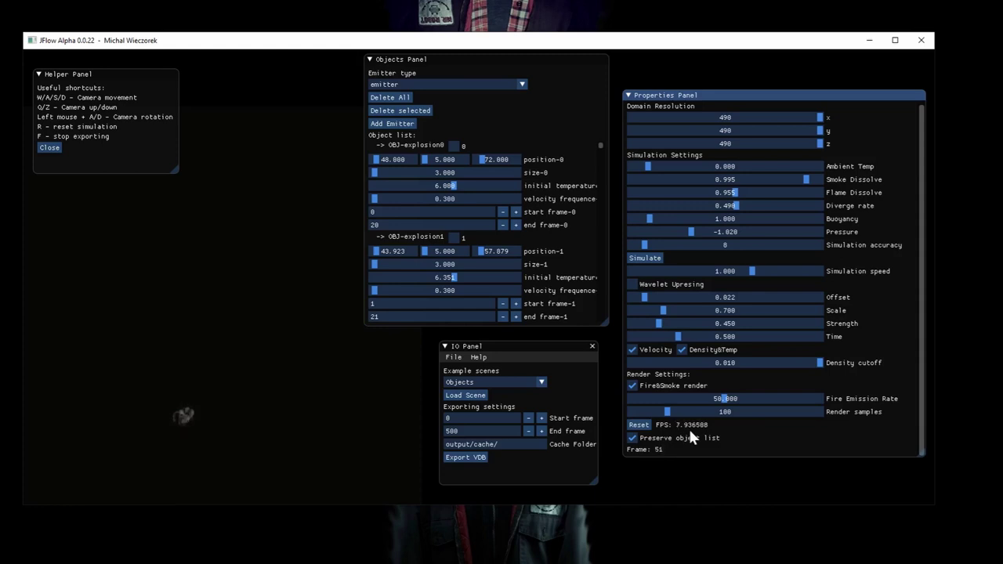
left_click(697, 118)
left_click_drag(699, 121, 701, 122)
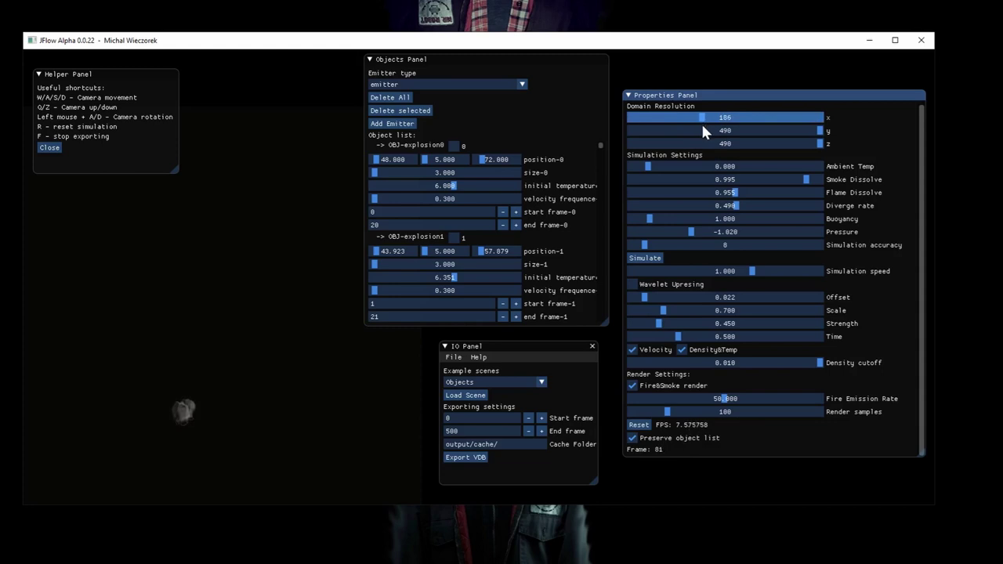
left_click(701, 143)
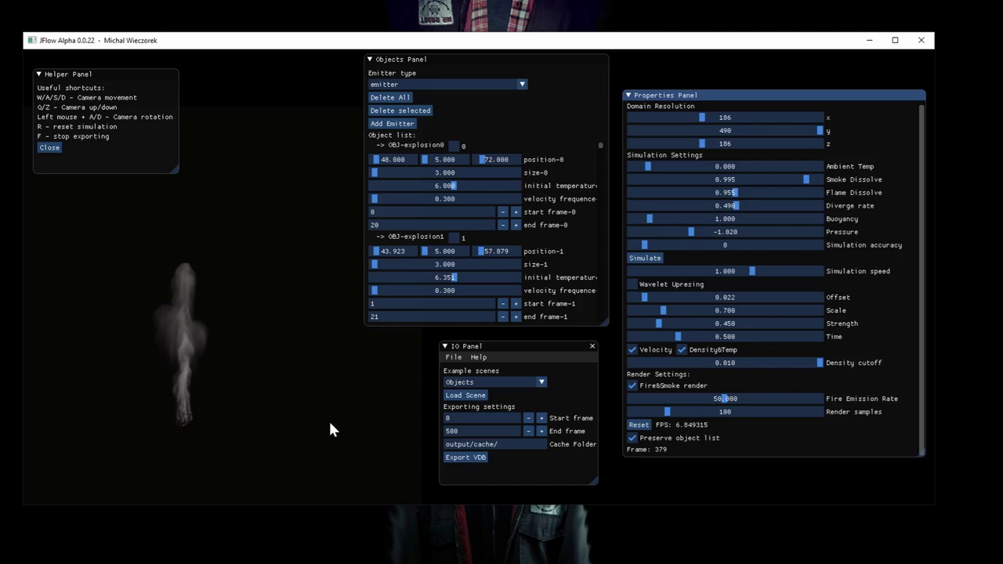
- Restart with the new domain, push accuracy to 96, then settle it at 32 and restart
key("r")
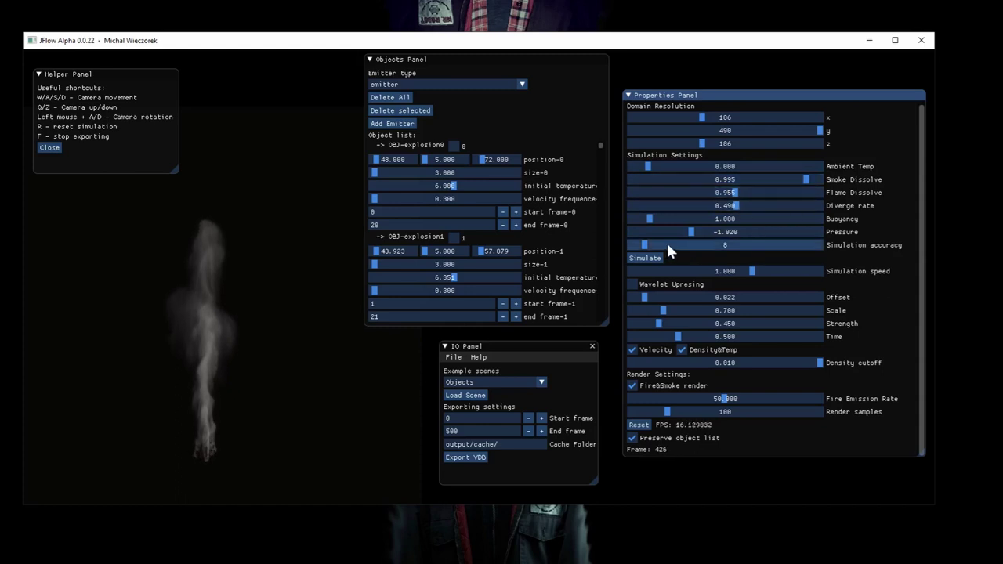
left_click_drag(645, 243, 836, 234)
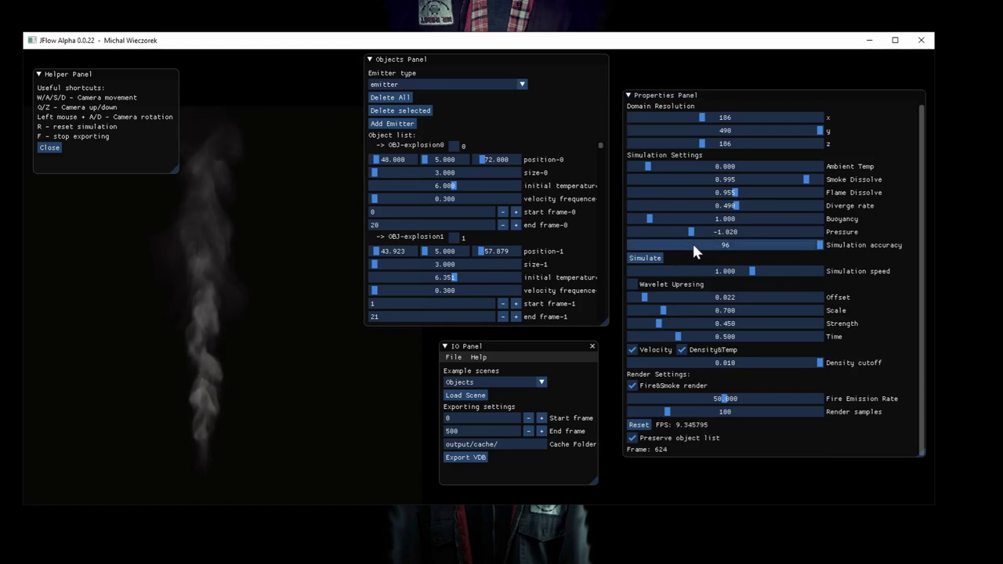
left_click_drag(693, 245, 693, 245)
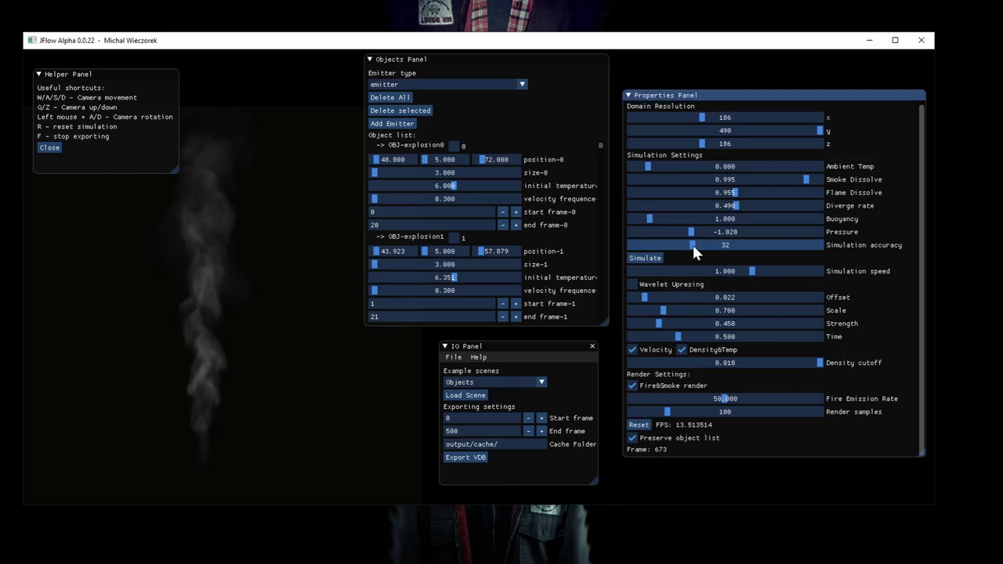
key("r")
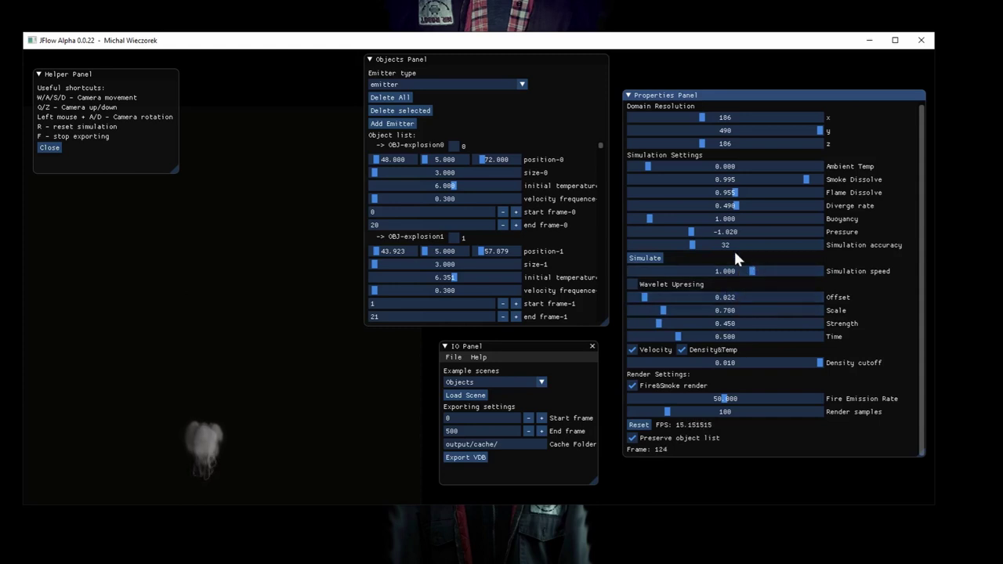
- Turn on wavelet upresing and restart the smoke simulation
left_click(673, 277)
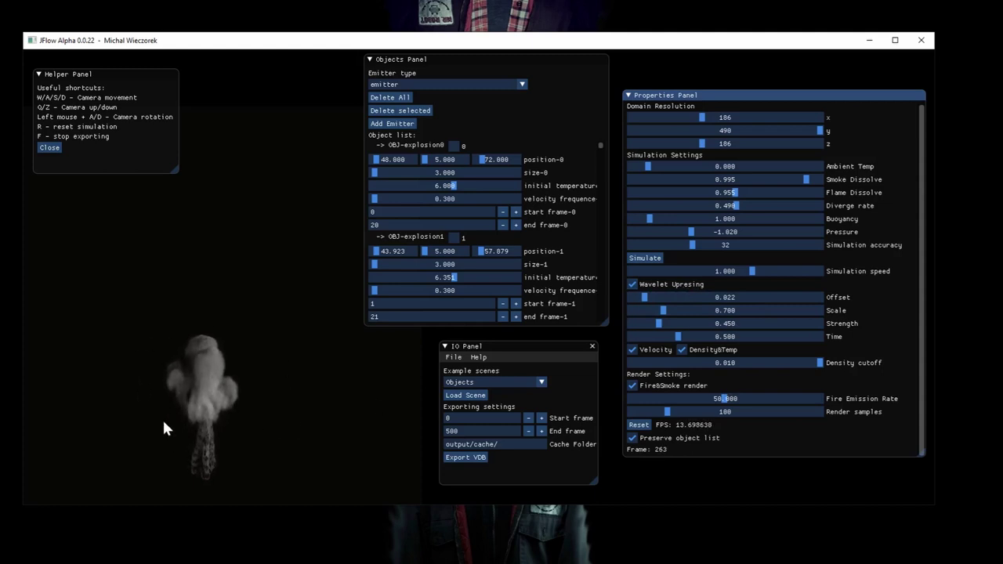
left_click(657, 283)
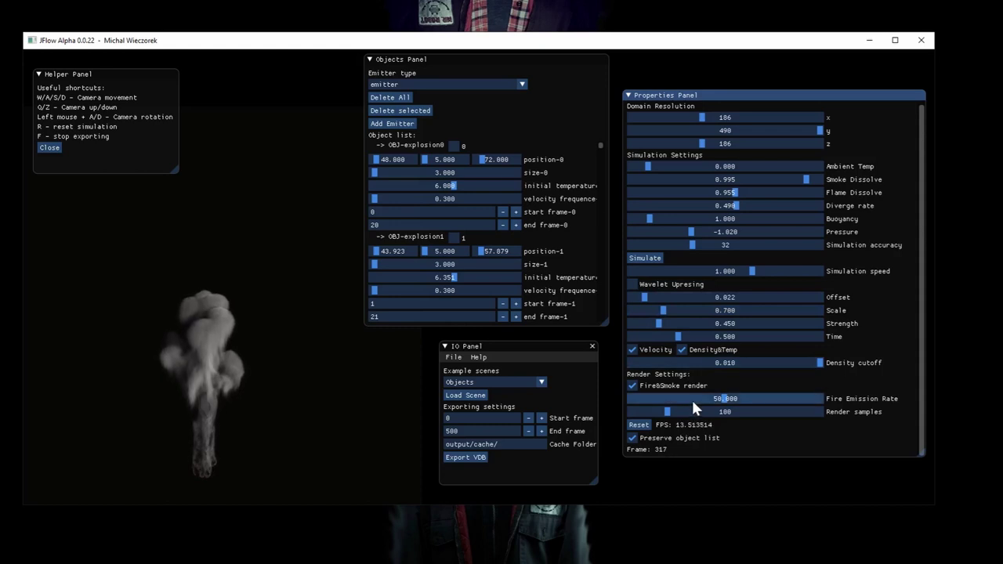
left_click(669, 282)
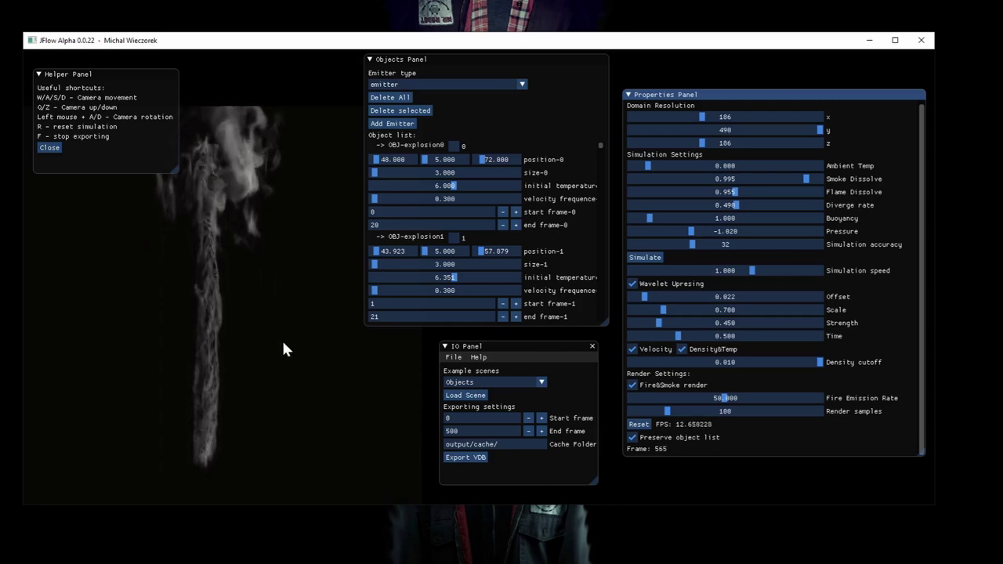
key("r")
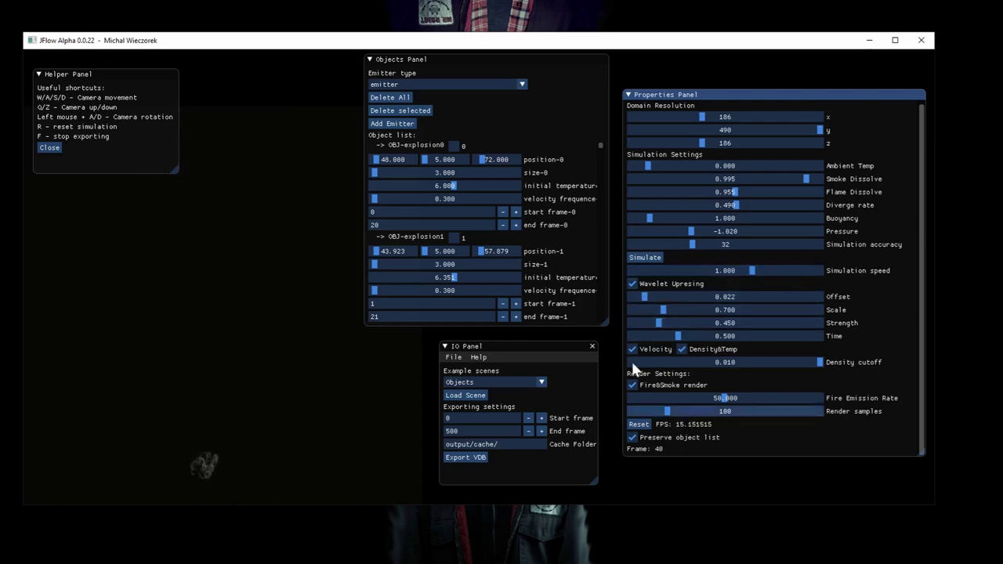
- Set upresing strength to 0.649, density cutoff to 0.003 and render samples to 218
left_click_drag(657, 323, 646, 325)
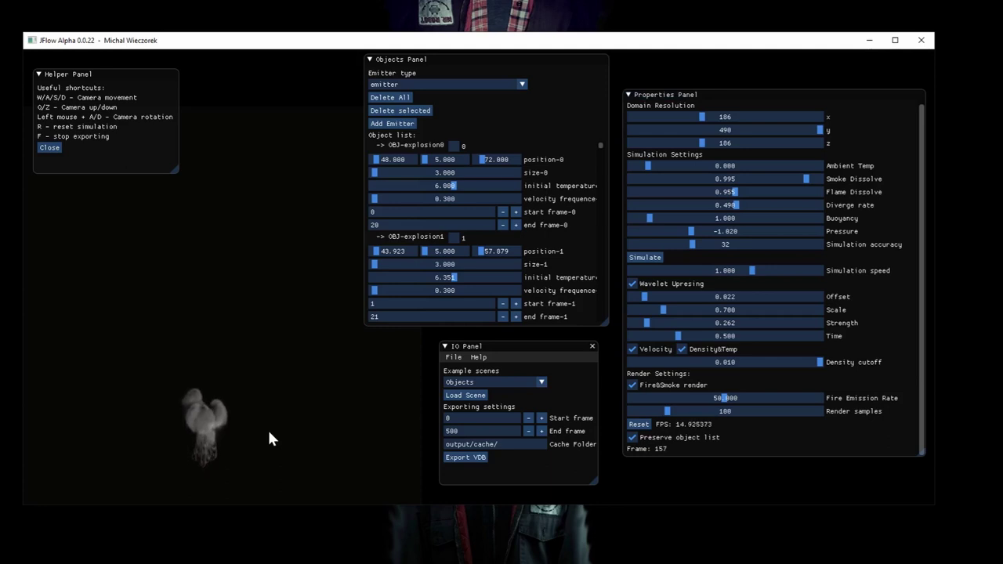
left_click_drag(749, 362, 683, 361)
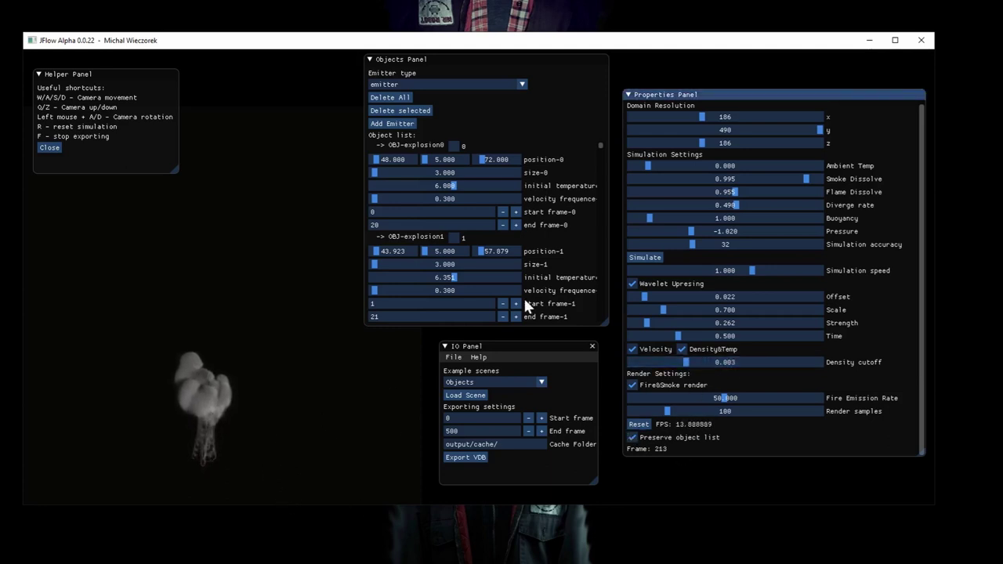
left_click_drag(657, 322, 671, 325)
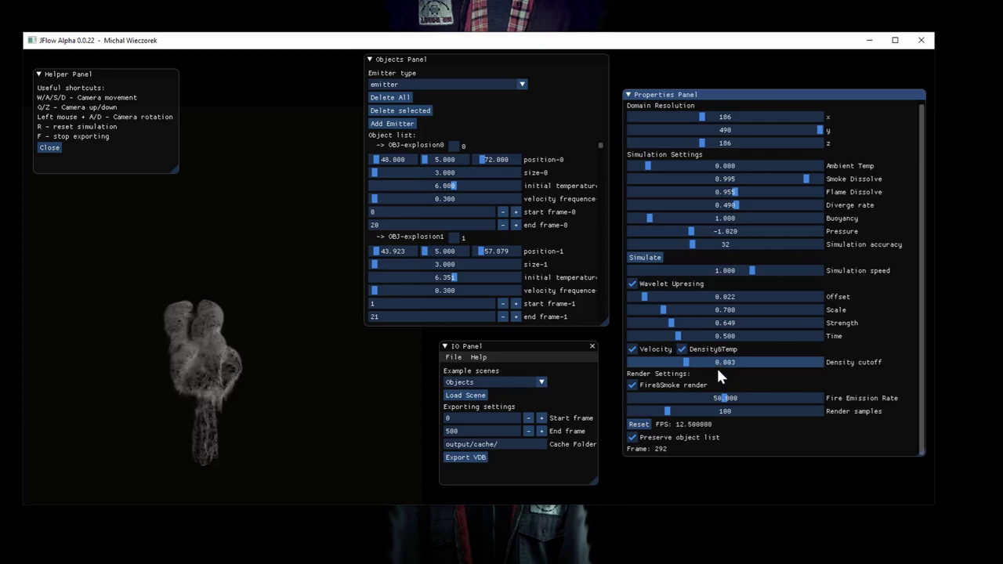
left_click_drag(709, 417, 711, 415)
left_click(709, 410)
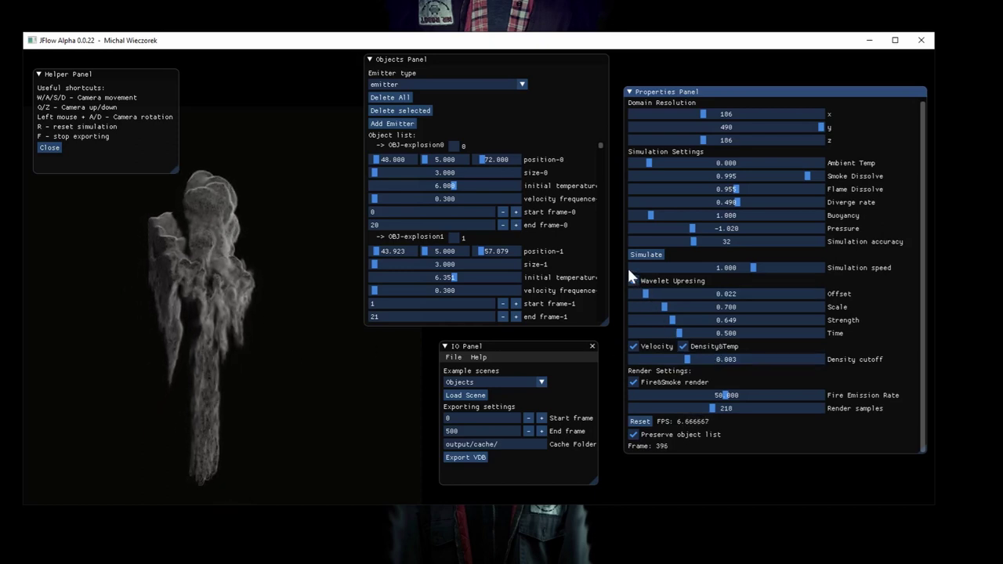
- Restart the simulation and experiment with render samples, accuracy 96 and wavelet upresing
left_click_drag(627, 266, 638, 286)
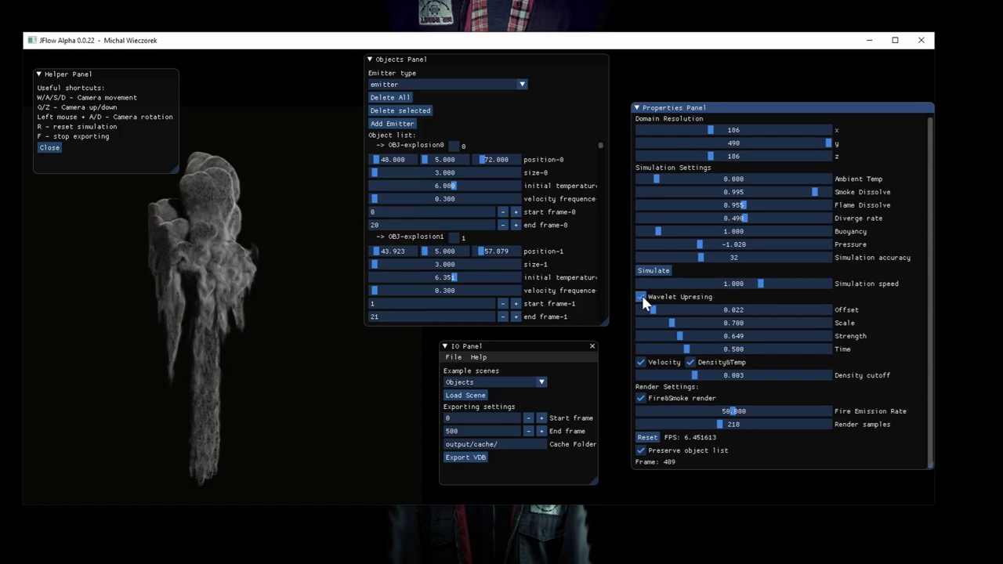
key("r")
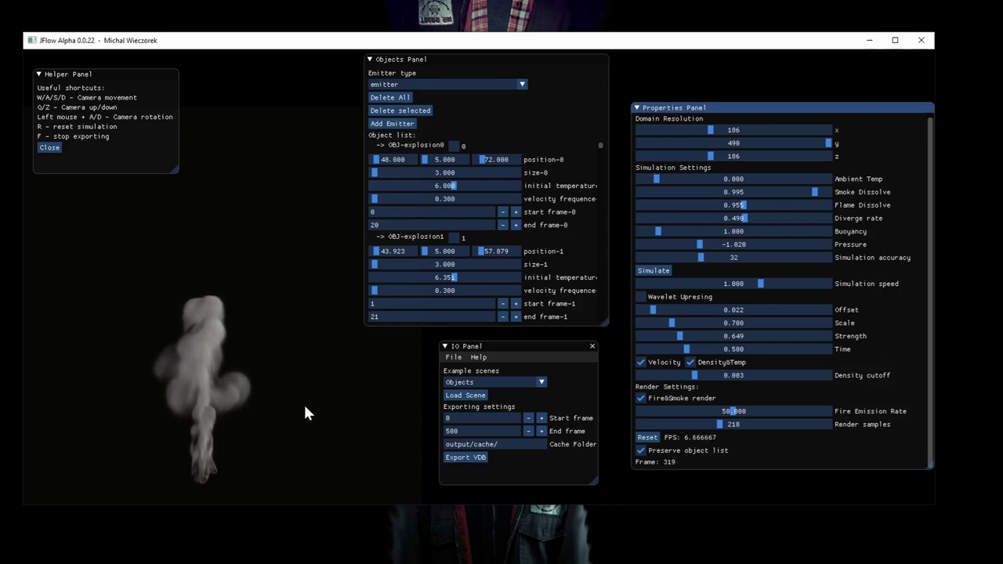
left_click_drag(719, 424, 582, 417)
left_click_drag(643, 424, 646, 425)
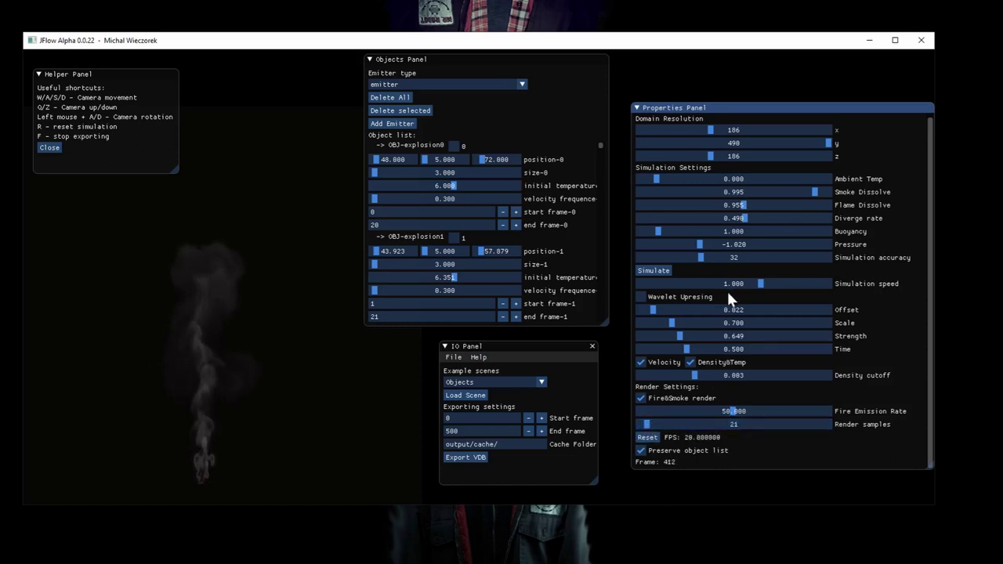
left_click_drag(741, 257, 834, 258)
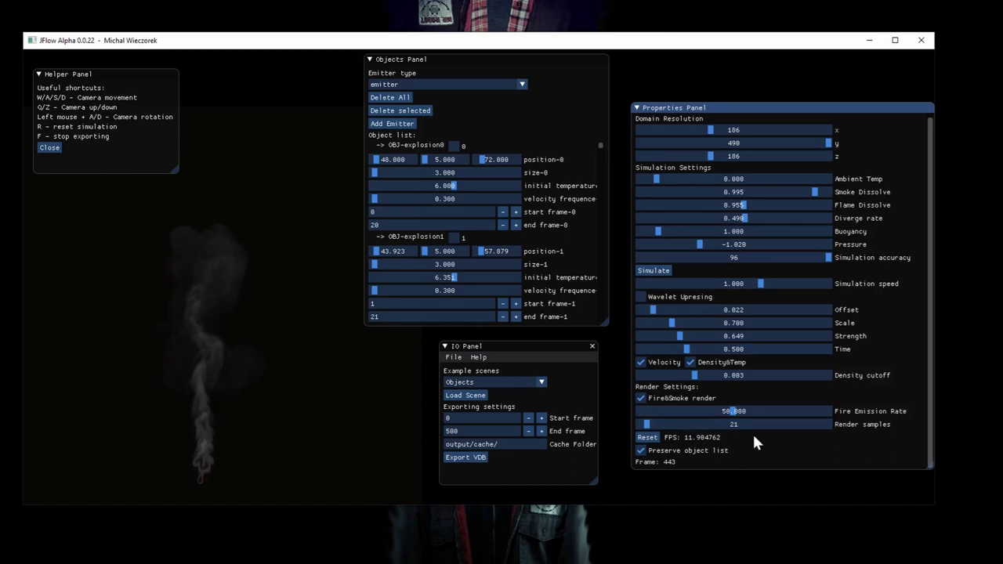
left_click(676, 296)
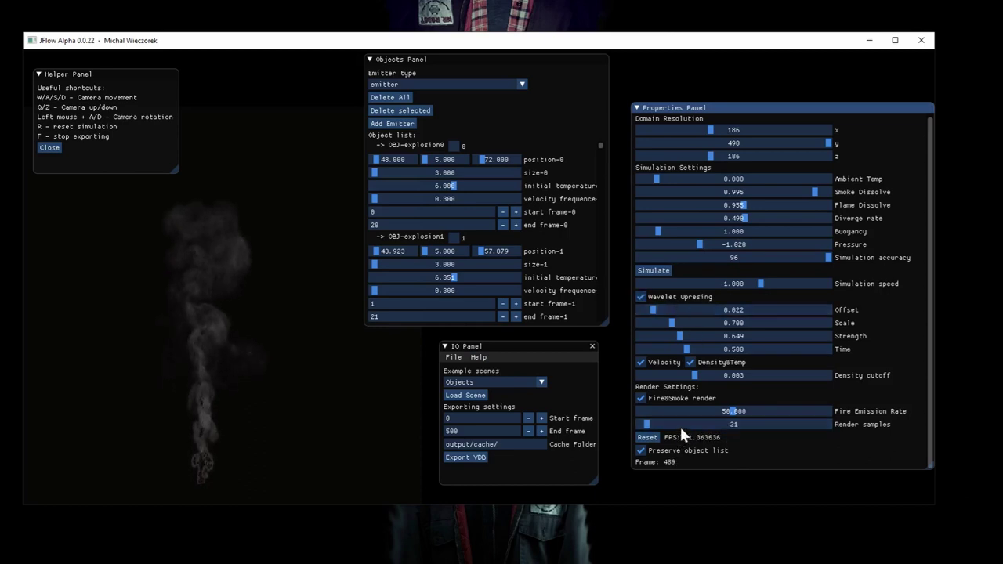
left_click_drag(682, 426, 727, 425)
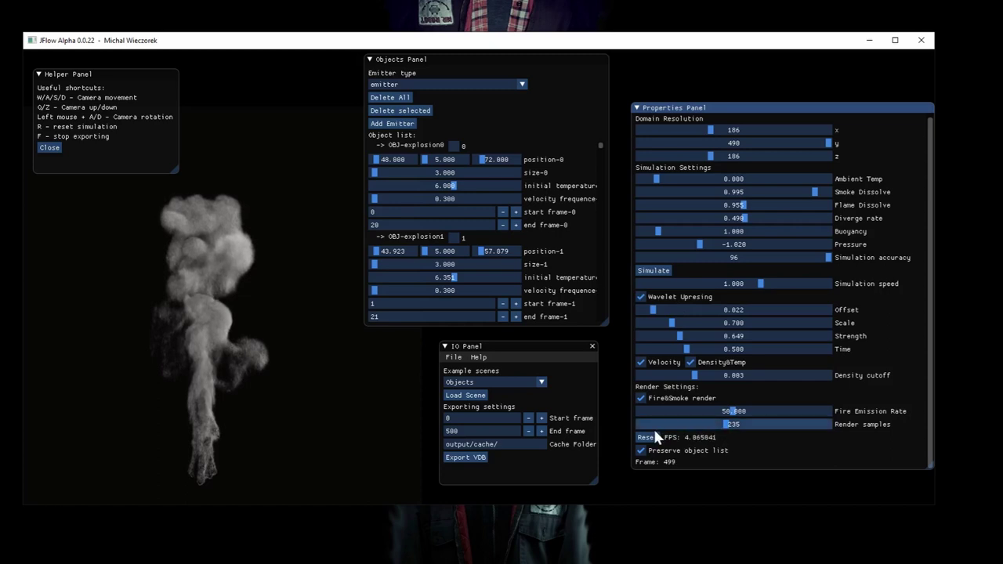
left_click(713, 423)
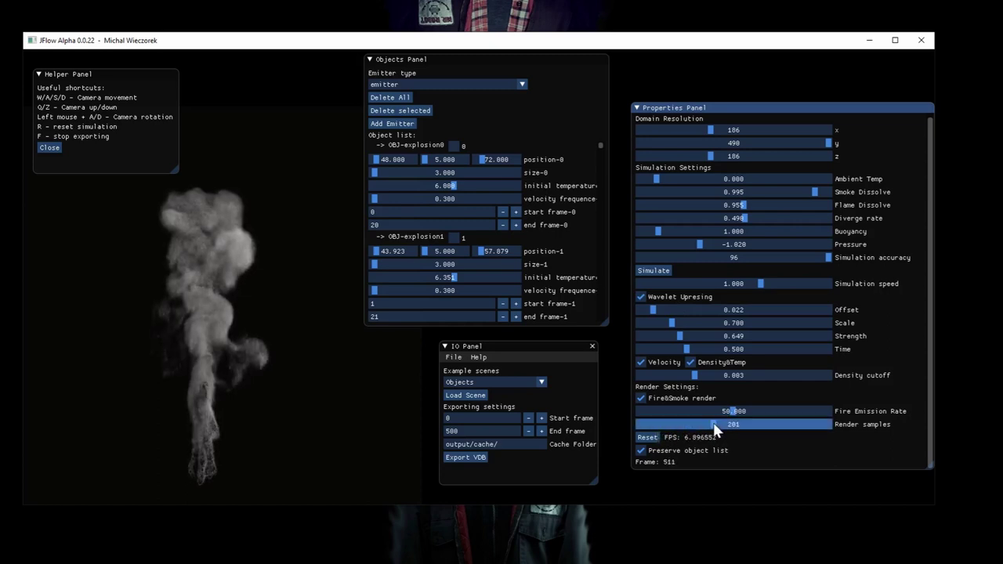
- Set render samples to 90, turn off wavelet upresing, and restart the simulation
left_click_drag(754, 252, 697, 345)
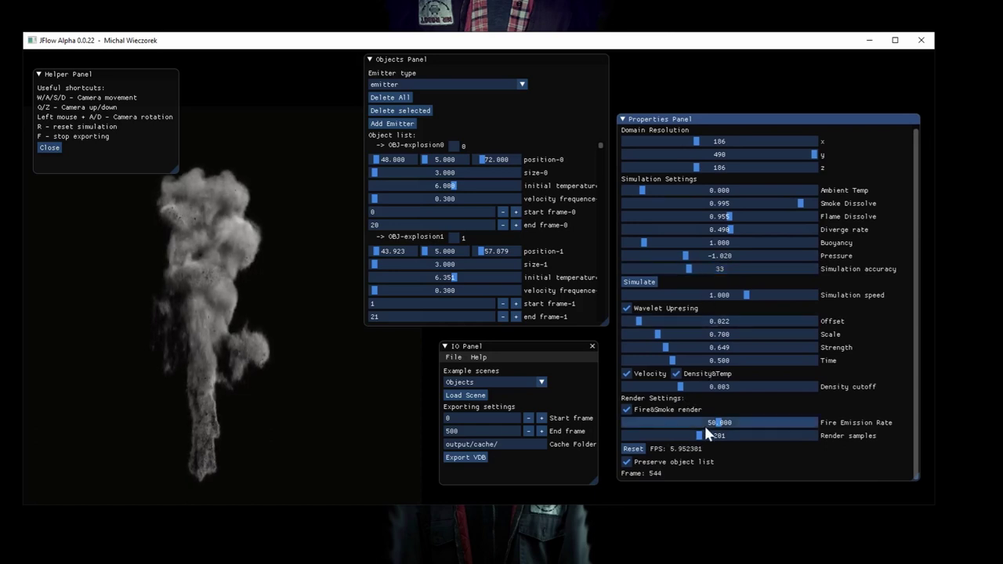
left_click_drag(700, 438, 660, 433)
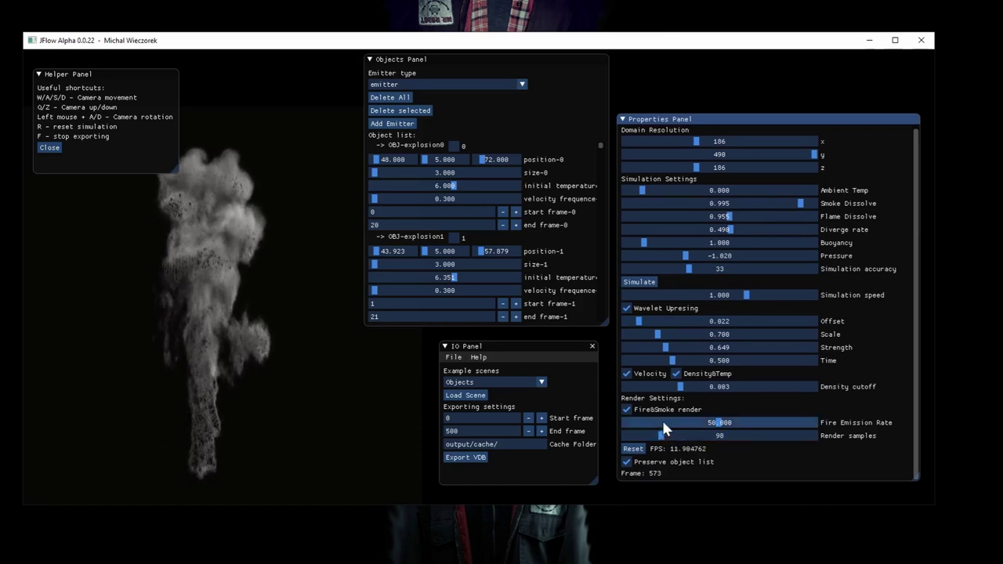
left_click(631, 309)
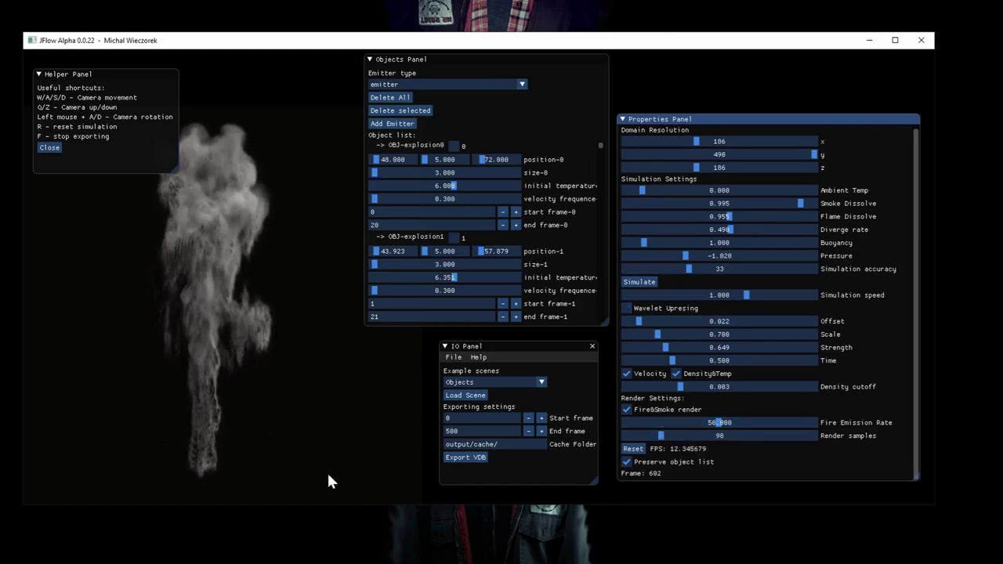
key("r")
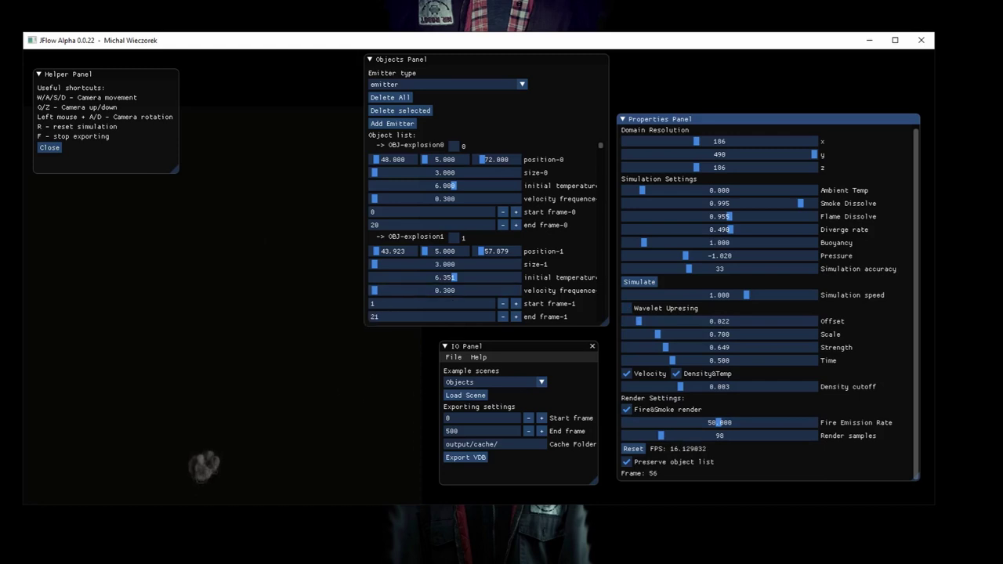
- Nudge the Properties Panel, edit the first explosion's start frame, and restart the simulation
left_click_drag(701, 117, 709, 104)
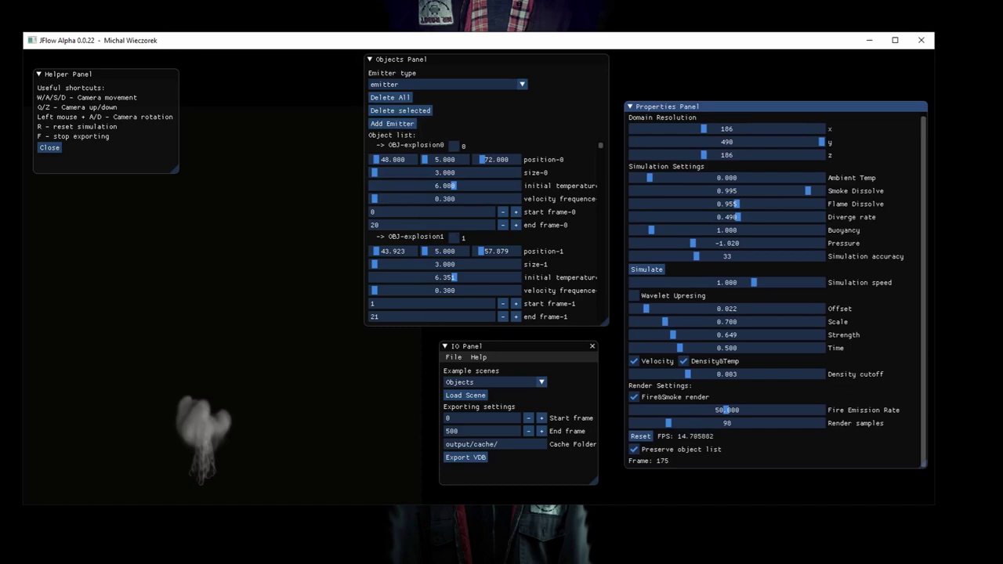
left_click(373, 212)
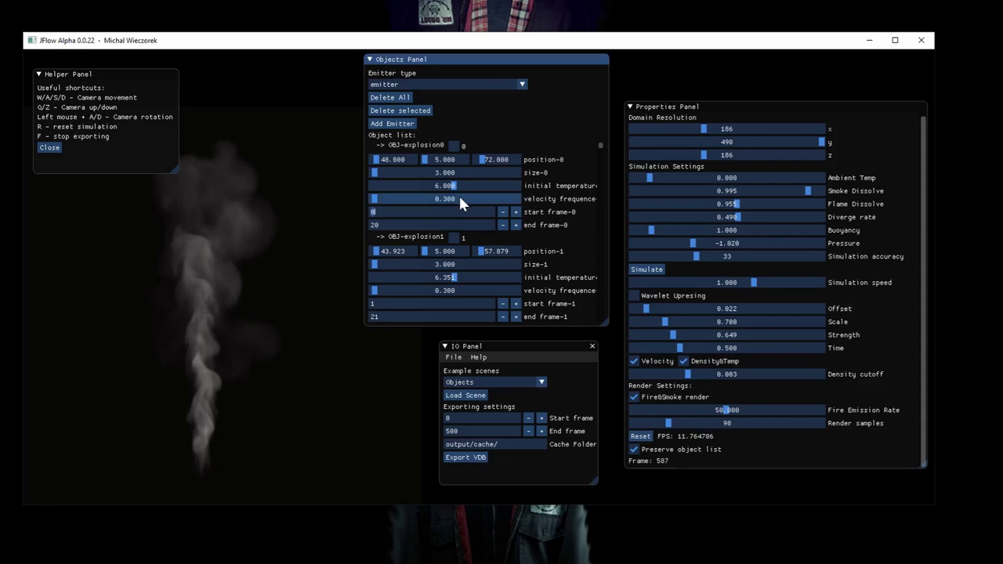
key("r")
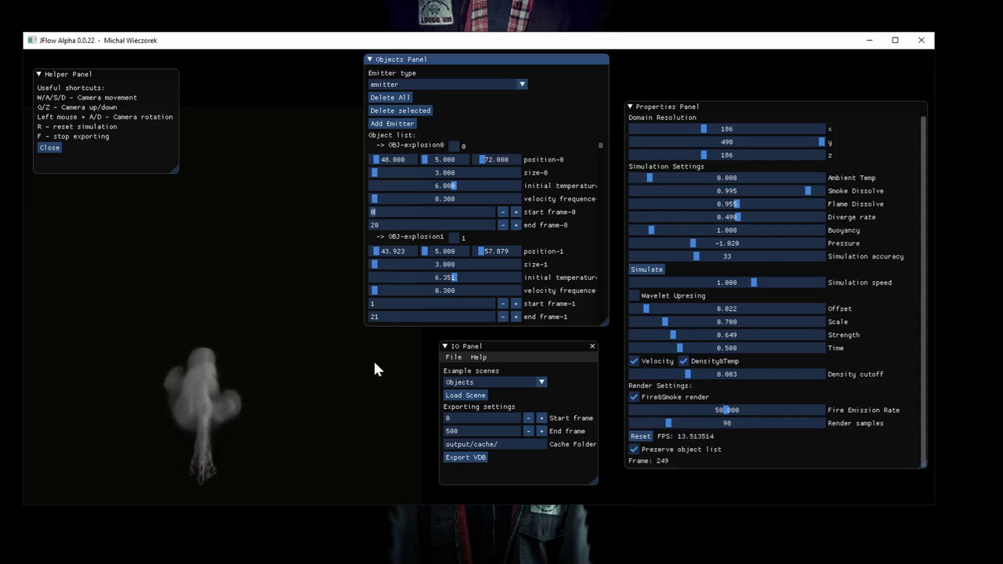
- Clear the scene and add a smoke emitter at 60.411, 6.712, 67.123 with size 18.824
left_click(406, 97)
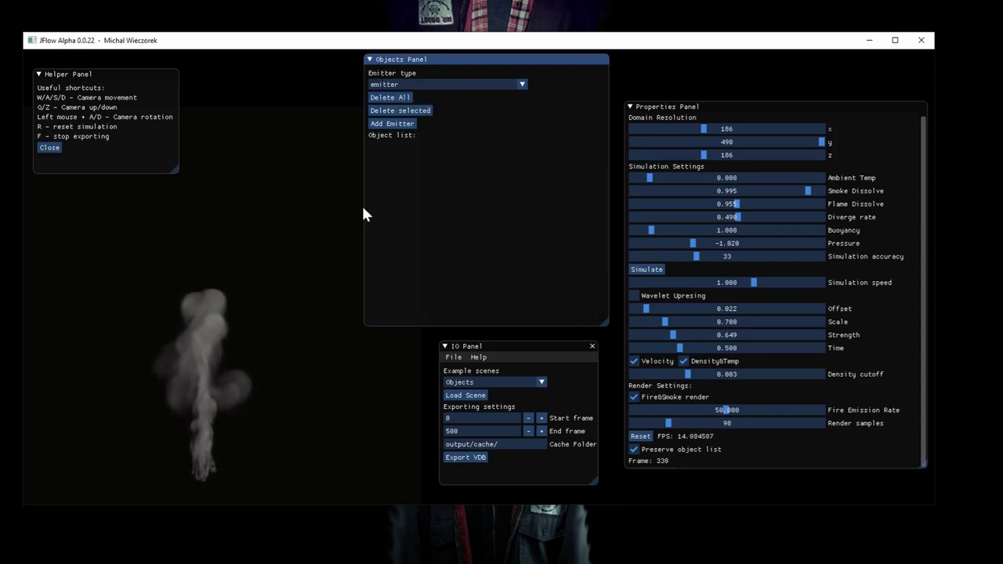
key("r")
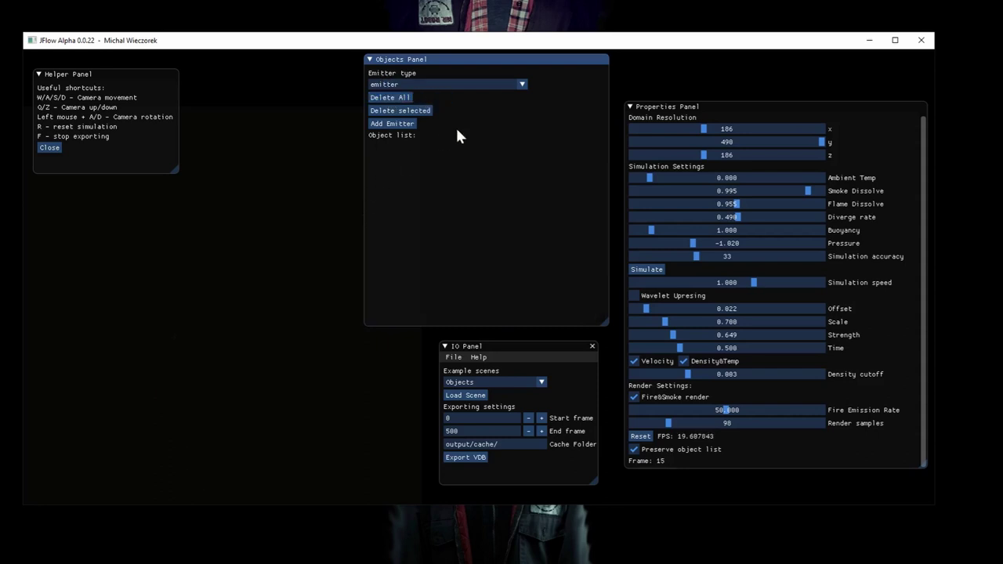
left_click(403, 125)
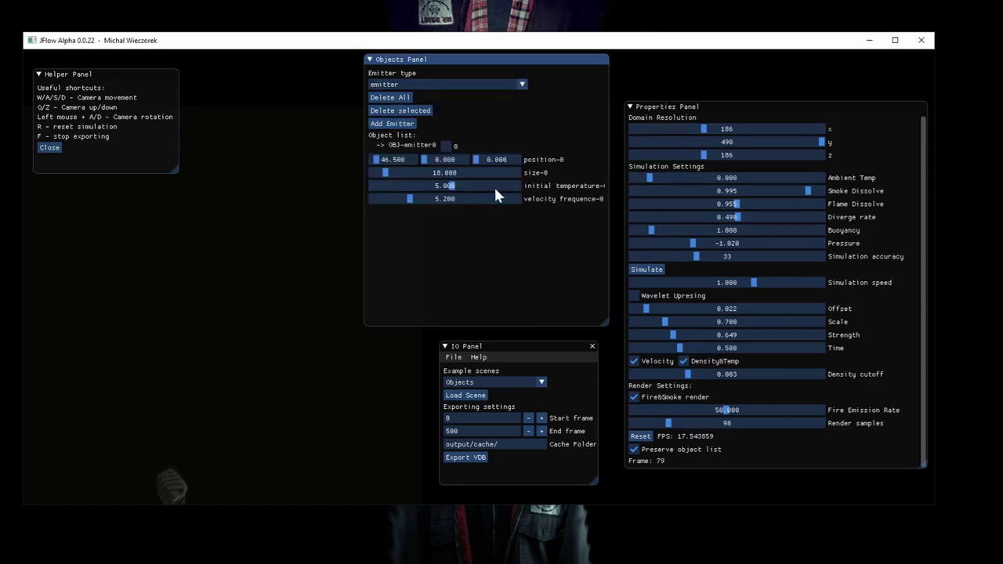
left_click_drag(394, 163, 487, 170)
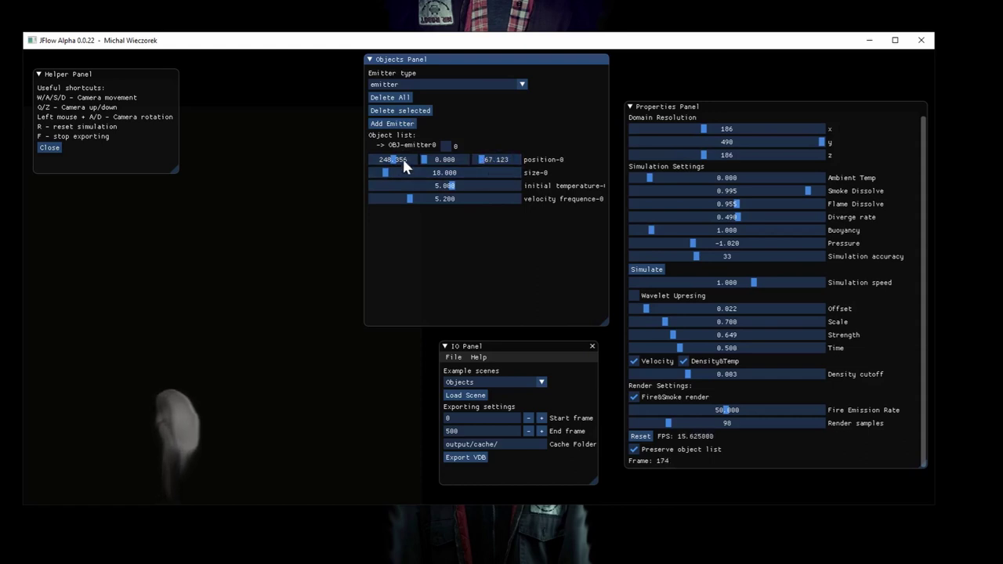
left_click_drag(397, 156, 382, 180)
key("r")
- Set the emitter's initial temperature to 1.765 and rerun the simulation
left_click_drag(440, 196, 444, 198)
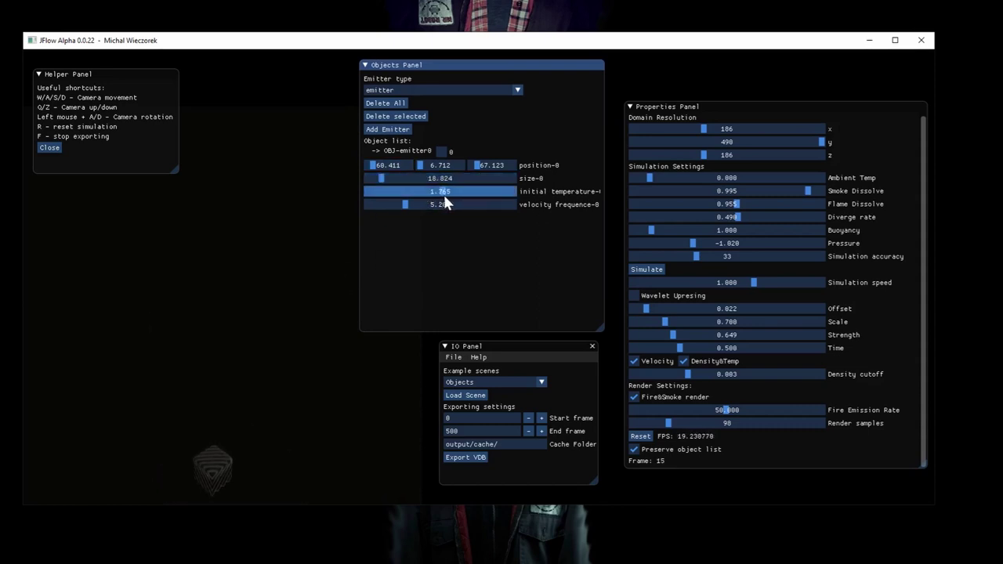
left_click_drag(527, 190, 444, 191)
key("r")
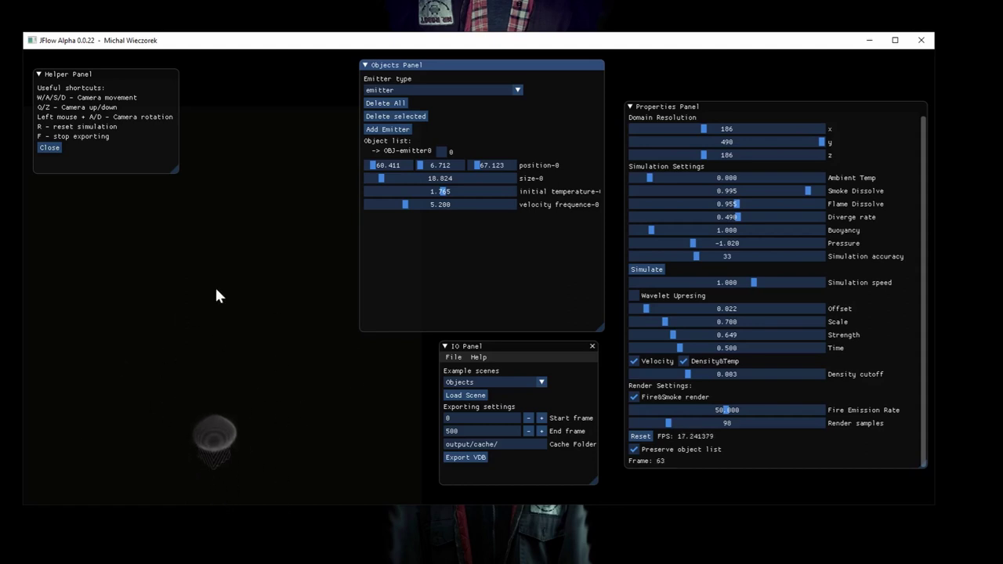
left_click(395, 89)
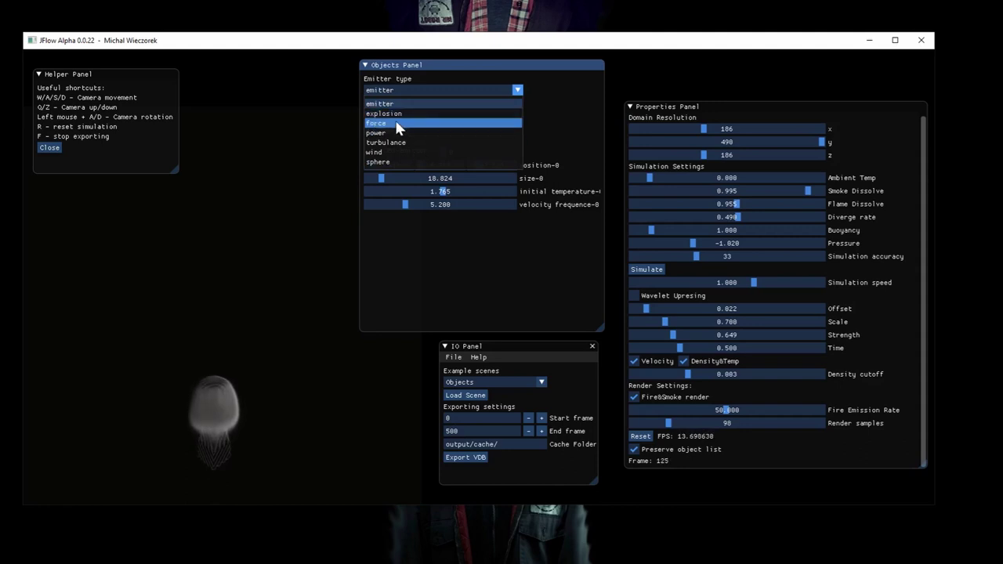
- Add a force modifier positioned at 67.123, 134.247, 53.699
left_click(397, 123)
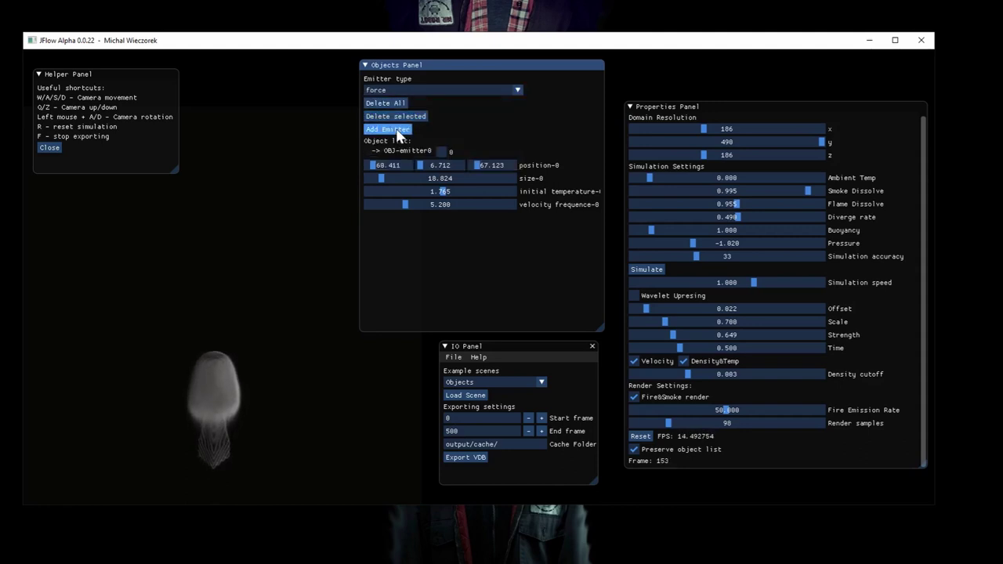
left_click(396, 129)
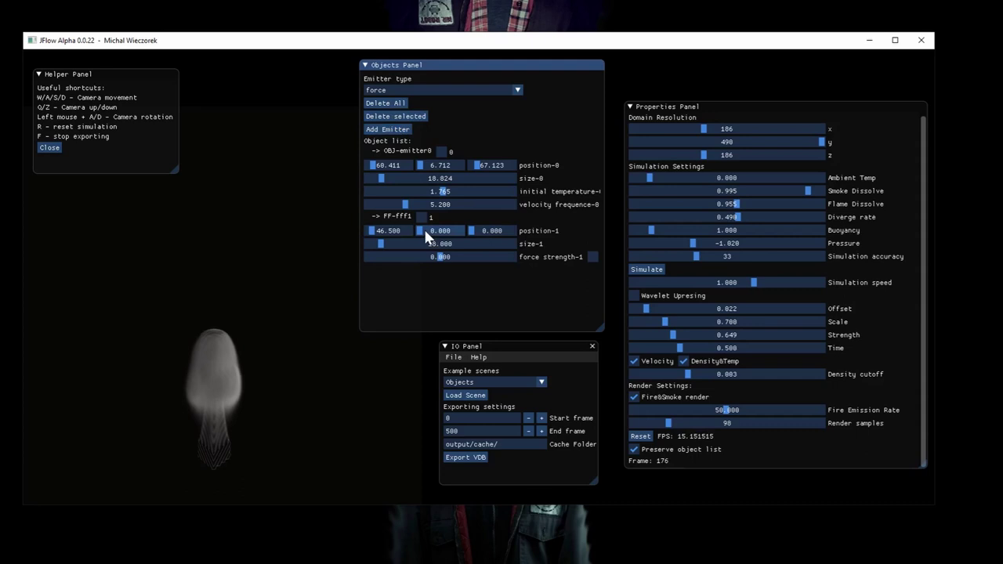
left_click_drag(426, 233, 476, 232)
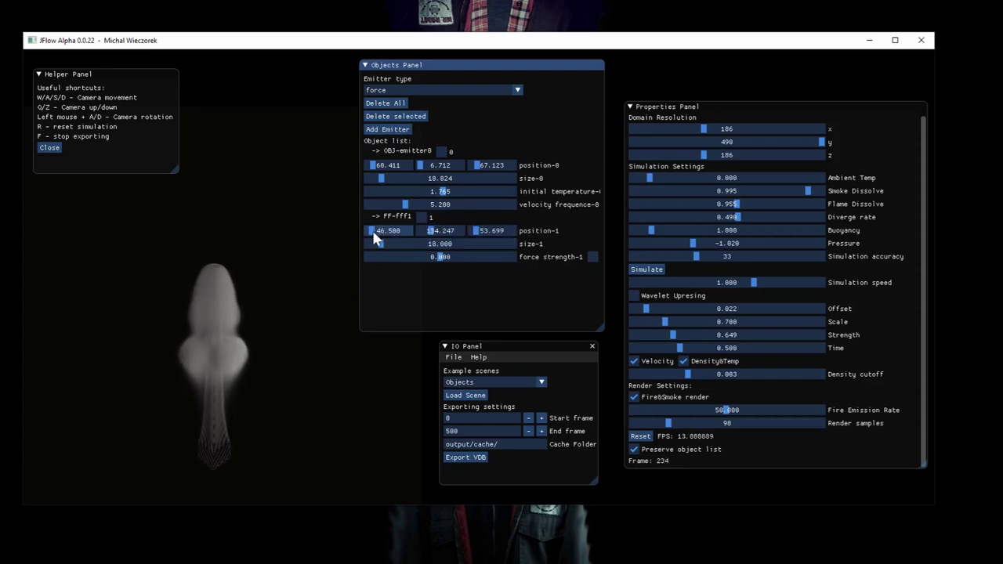
left_click(373, 230, "ctrl")
type("67.123")
key("Return")
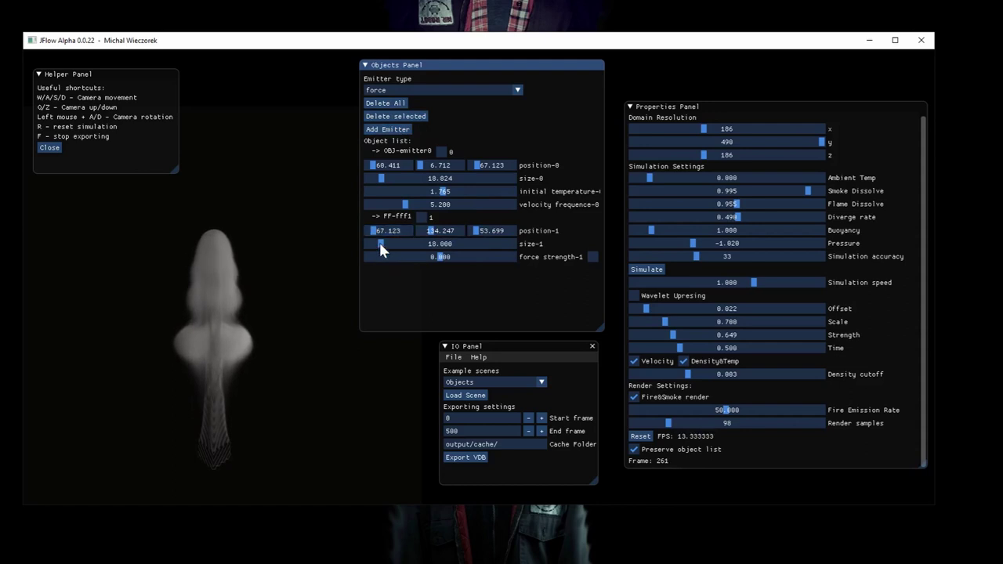
- Give the force modifier size 40 and strength 1.176, then mark FF-fff1 for deletion
left_click_drag(379, 242, 395, 245)
mouse_move(457, 256)
left_mouse_down()
mouse_move(482, 260)
mouse_move(463, 260)
left_mouse_up()
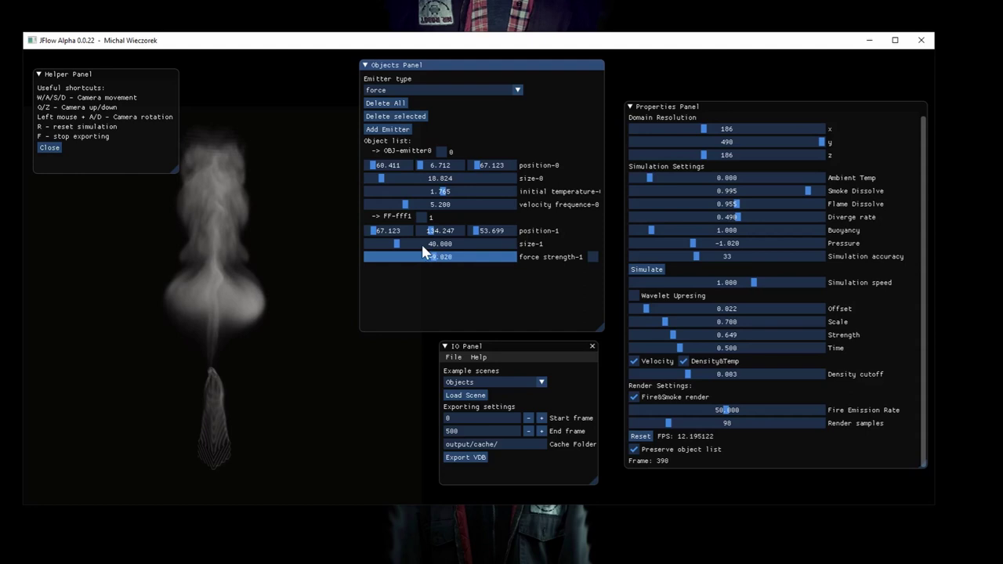
left_click_drag(407, 243, 447, 260)
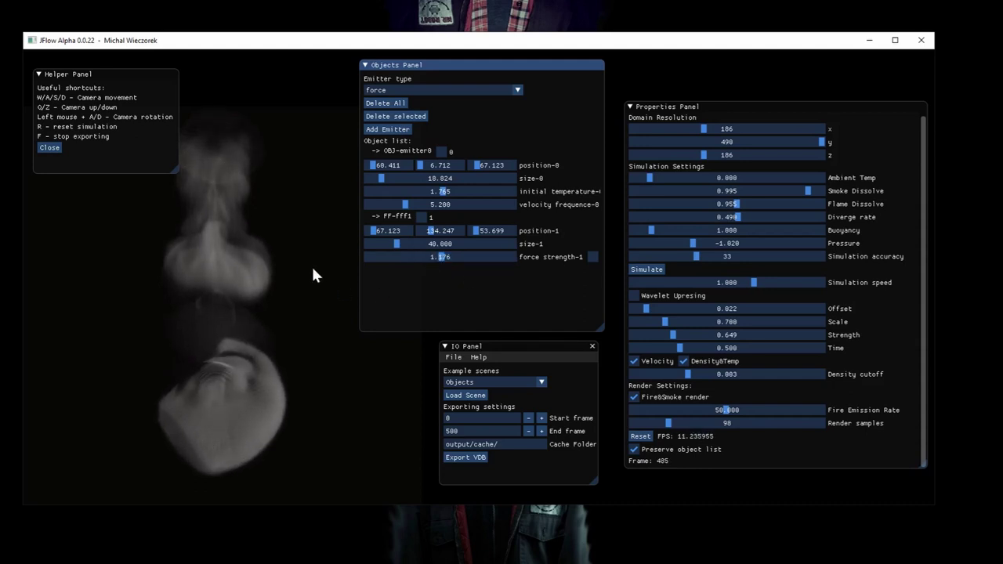
left_click(422, 217)
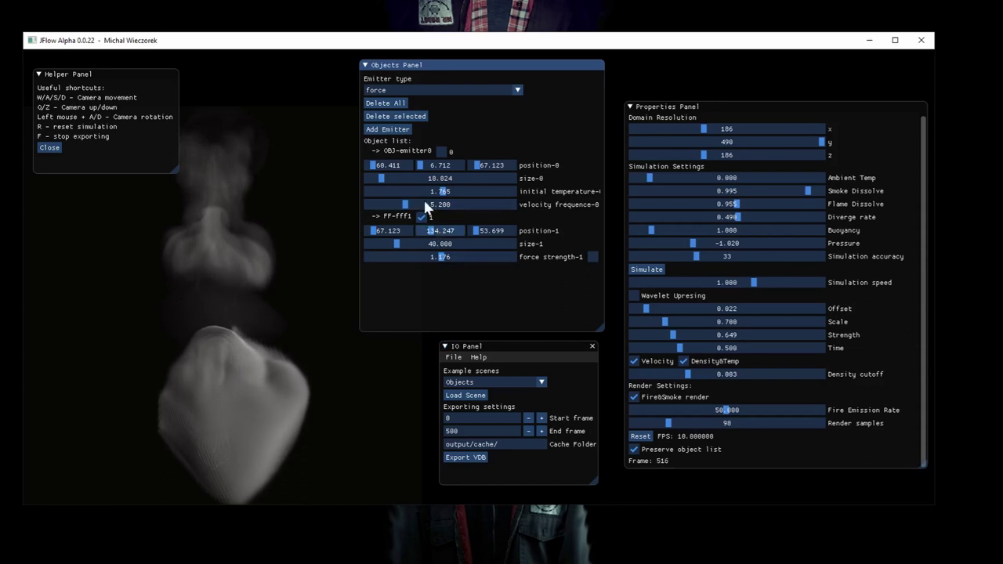
- Delete the force modifier, restart, and add a power field at 53.699 on x and z
left_click(390, 115)
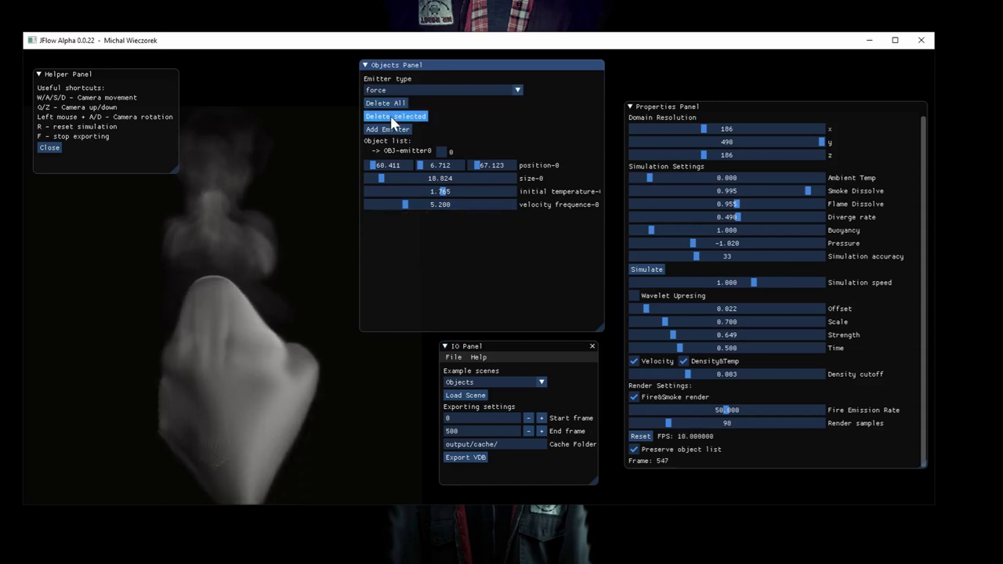
key("r")
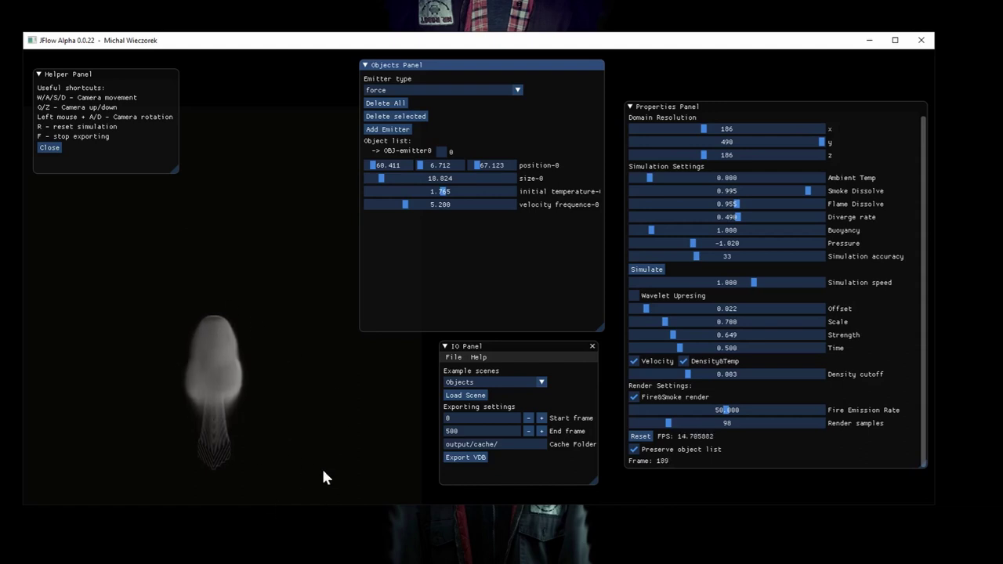
left_click(401, 91)
left_click(400, 129)
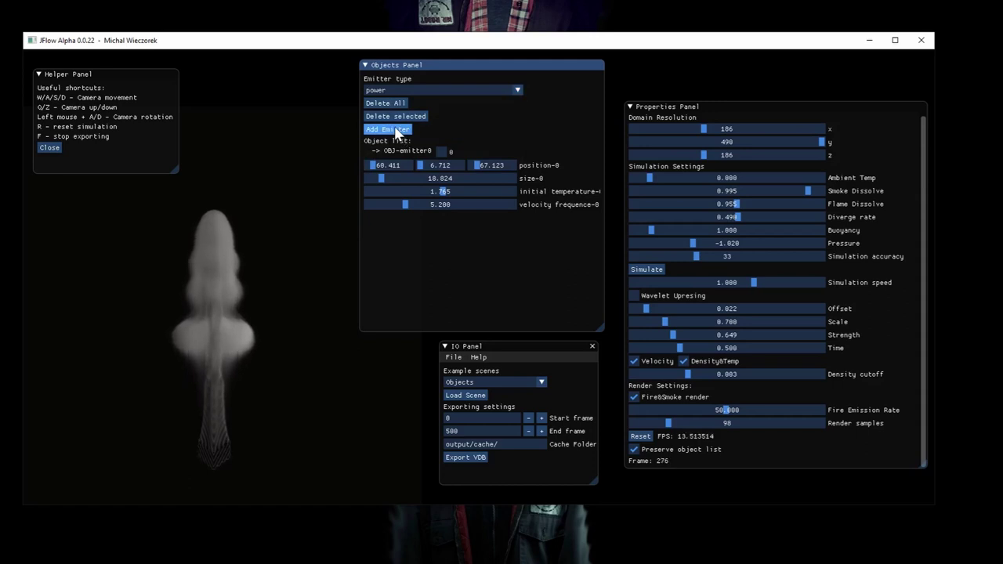
left_click(396, 131)
left_click_drag(477, 230, 476, 232)
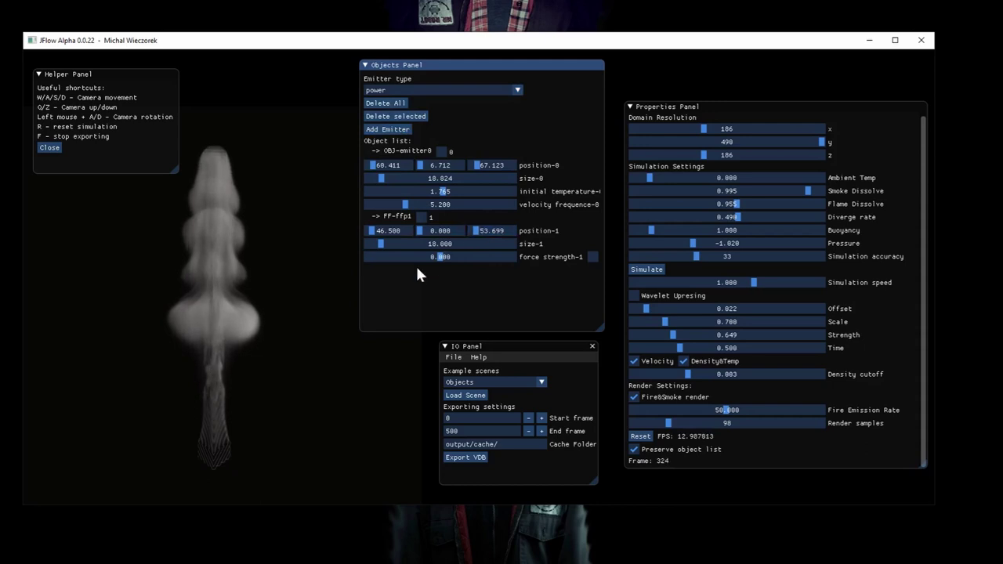
left_click_drag(375, 230, 375, 238)
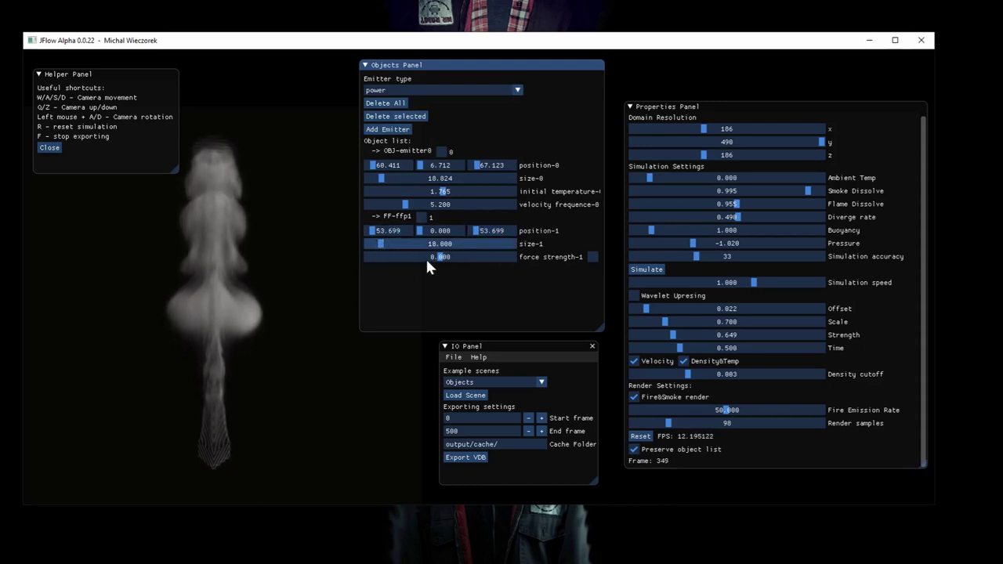
- Set the power field's force strength to 89.020 and its y position to 53.699
left_click_drag(427, 257, 505, 267)
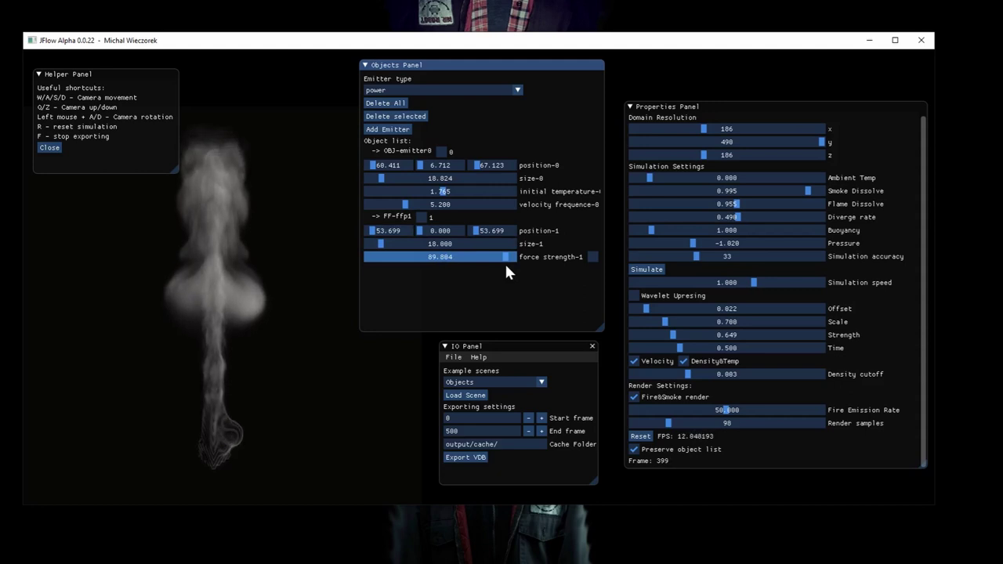
left_click_drag(505, 267, 504, 266)
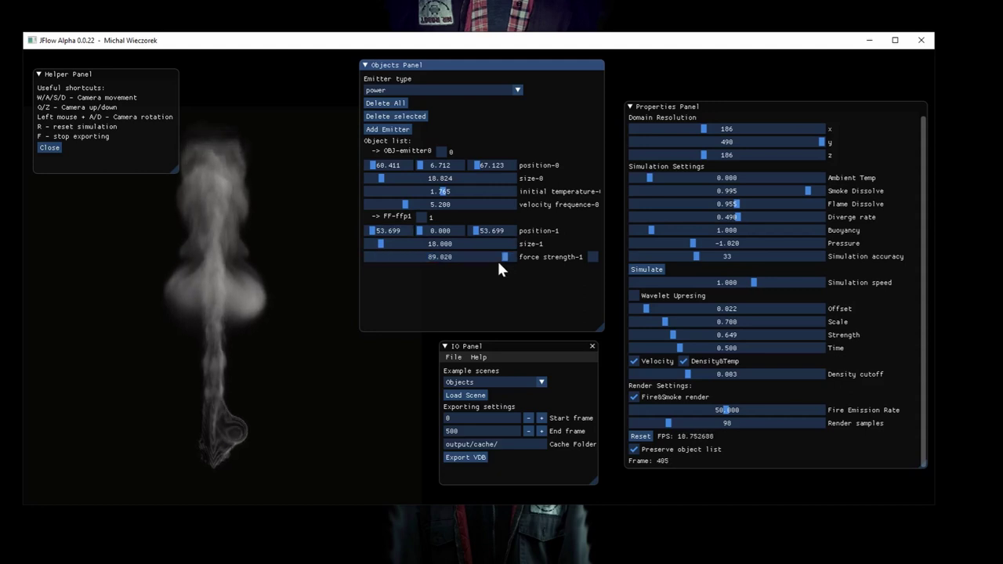
left_click(421, 231, "ctrl")
type("53.699")
key("Return")
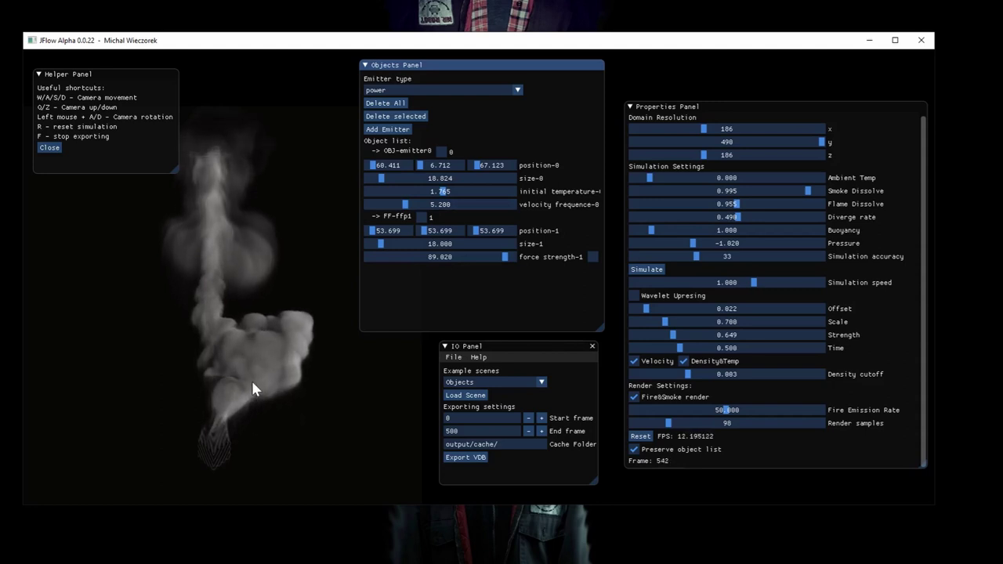
- Turn on wavelet upresing, then delete the FF-ffp1 power field
left_click(636, 291)
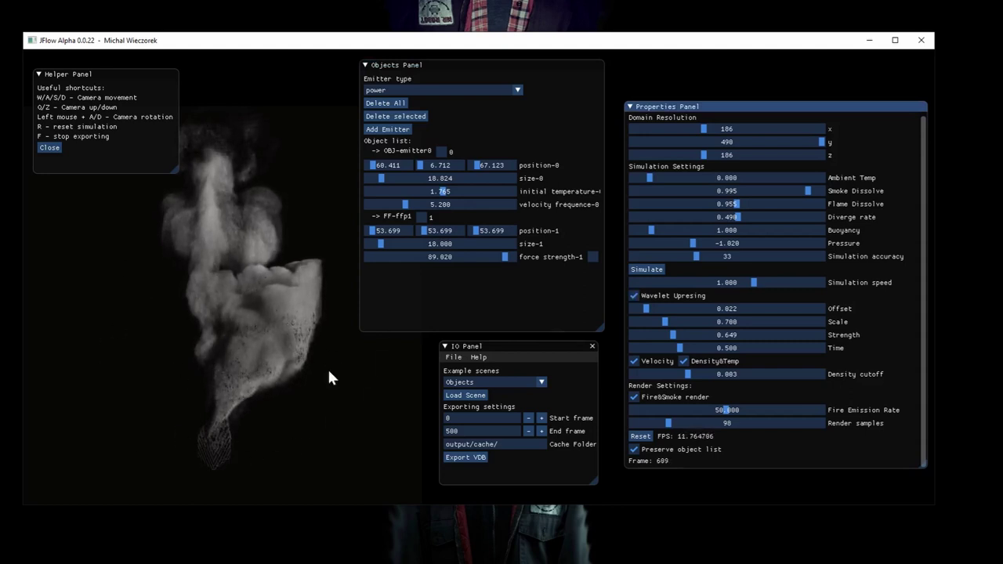
left_click(243, 375)
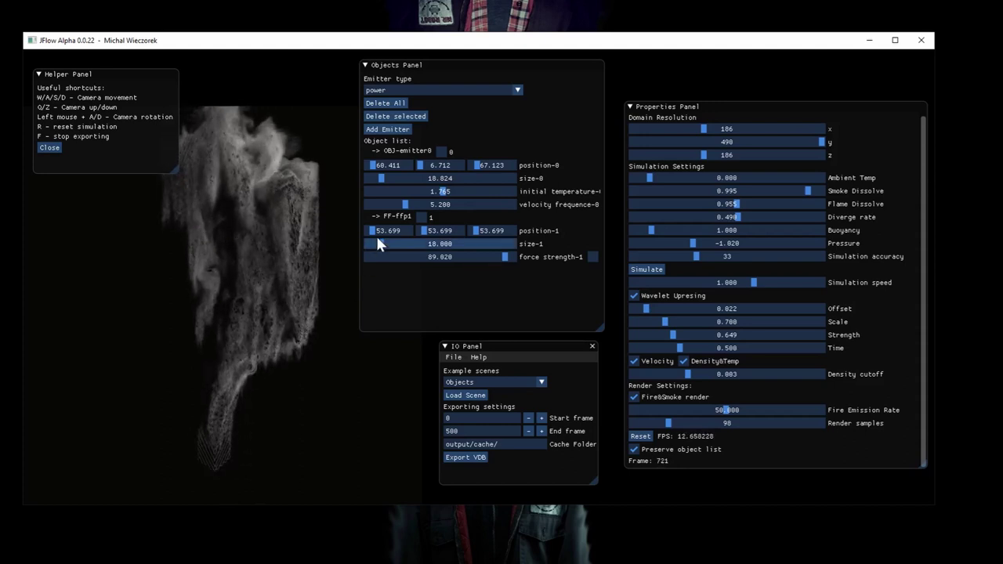
left_click(420, 217)
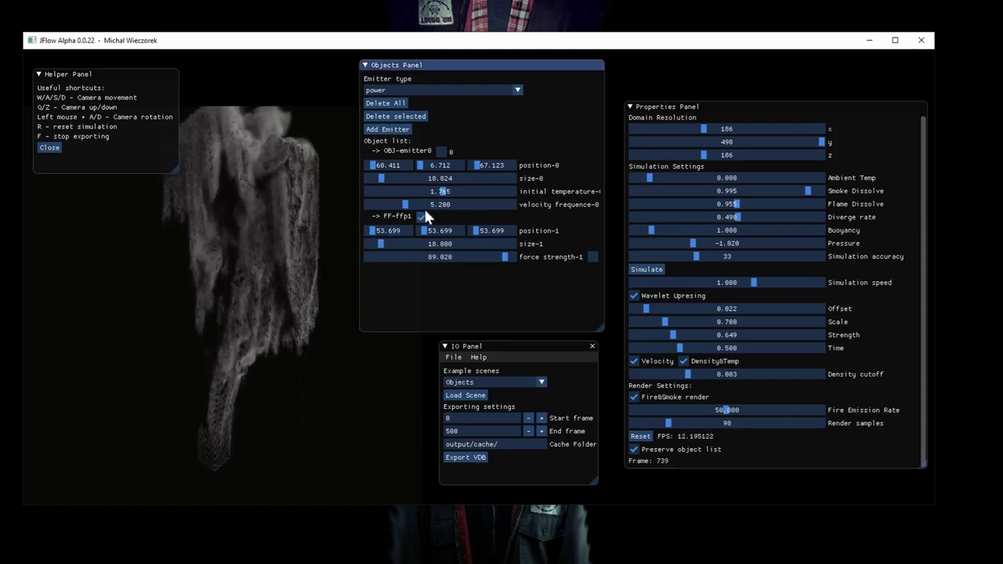
left_click(396, 117)
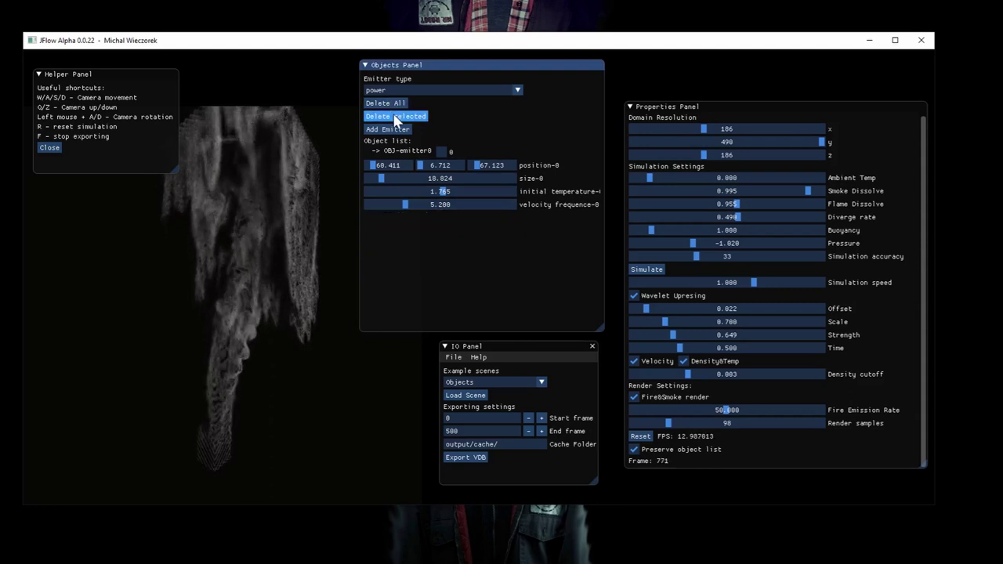
- Clear the scene and add a turbulence force field
left_click(398, 104)
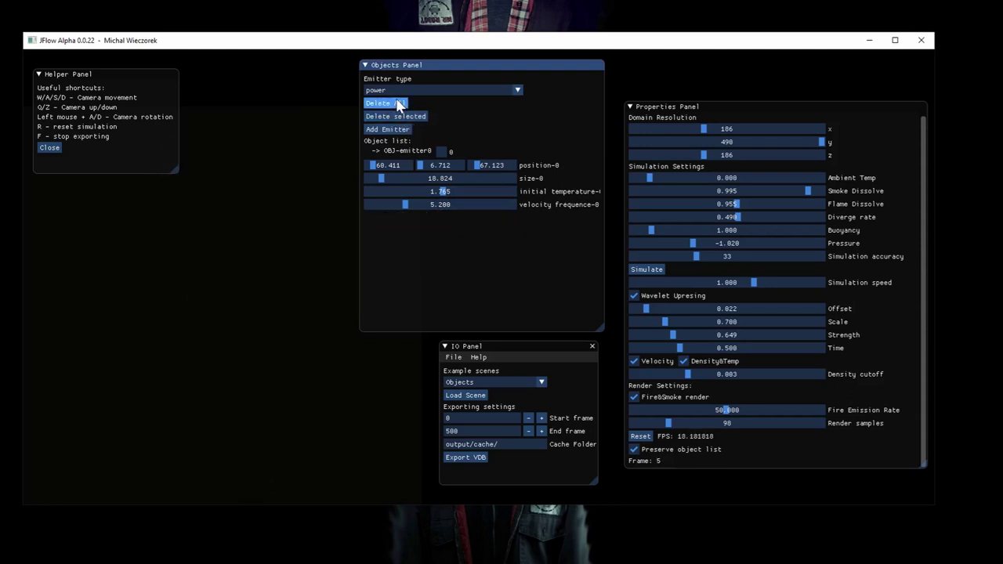
left_click(398, 87)
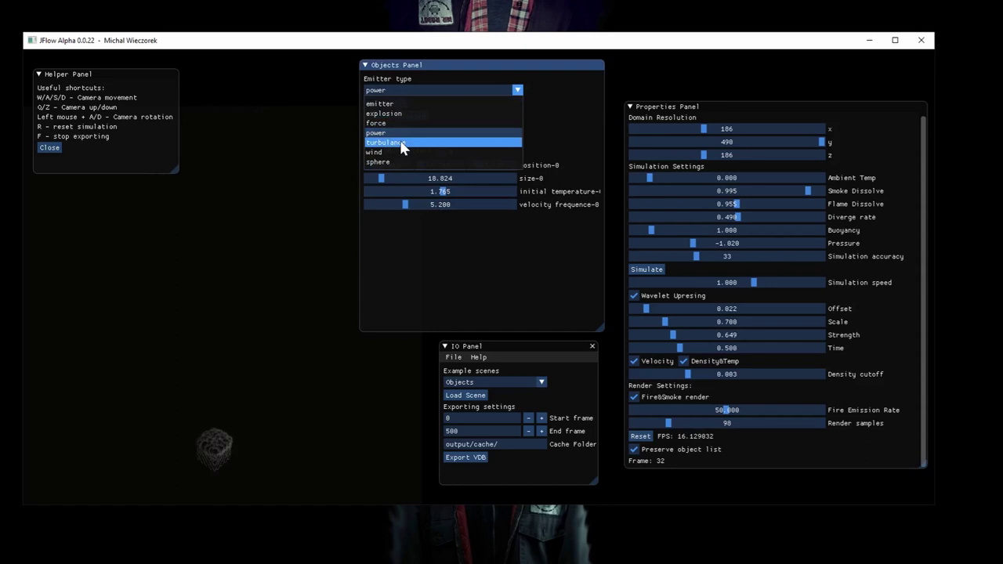
left_click(399, 137)
left_click(398, 132)
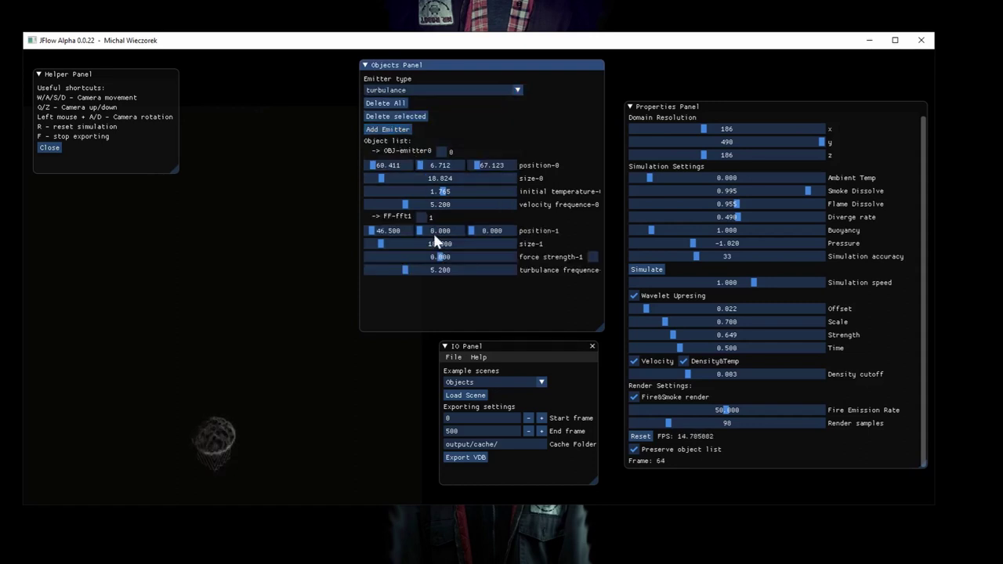
- Place the turbulence at 73.836, 93.973, 67.123, strength 57.647, wavelet upresing off, and restart
left_click(477, 232)
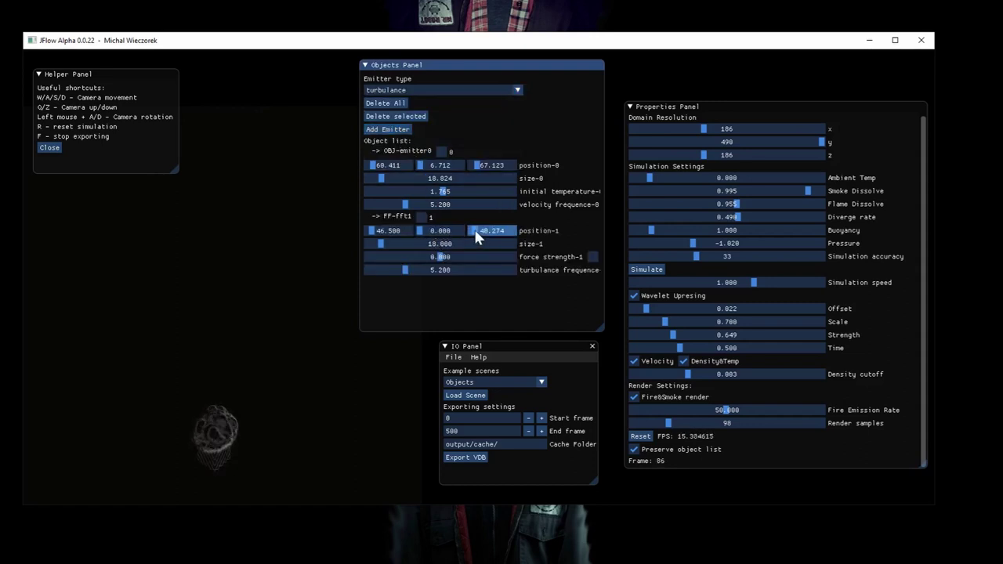
left_click(373, 230)
left_click(425, 232)
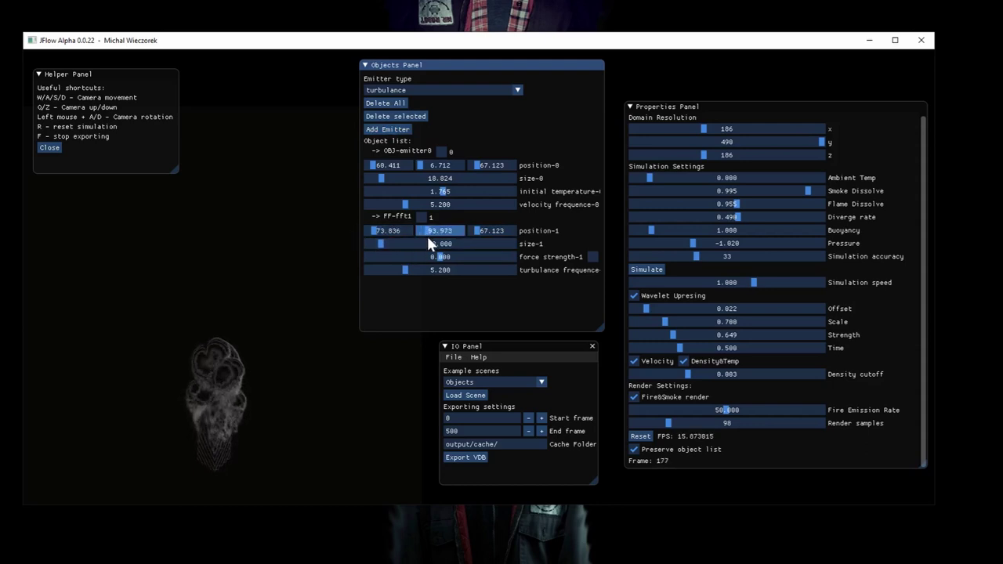
left_click_drag(442, 263, 483, 264)
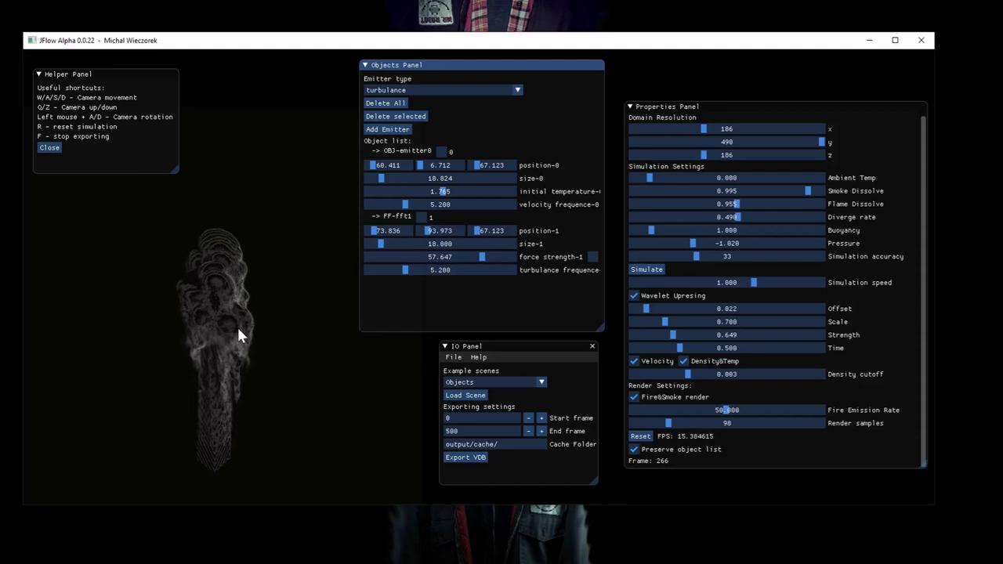
left_click(640, 294)
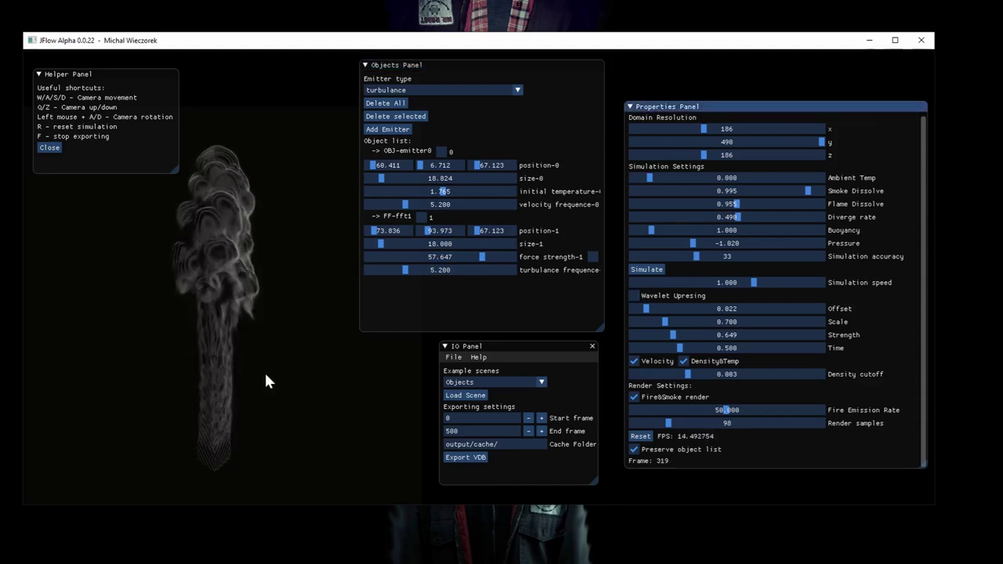
key("r")
- Lower the field's y position to 40.274, weaken its strength to about 6.6, and restart
left_click_drag(425, 232, 423, 232)
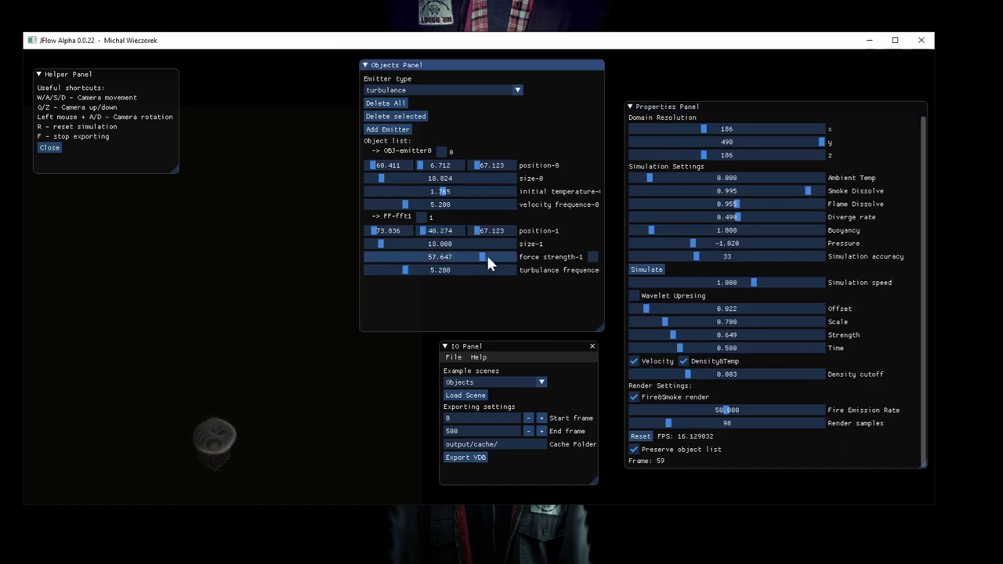
left_click_drag(481, 253, 453, 259)
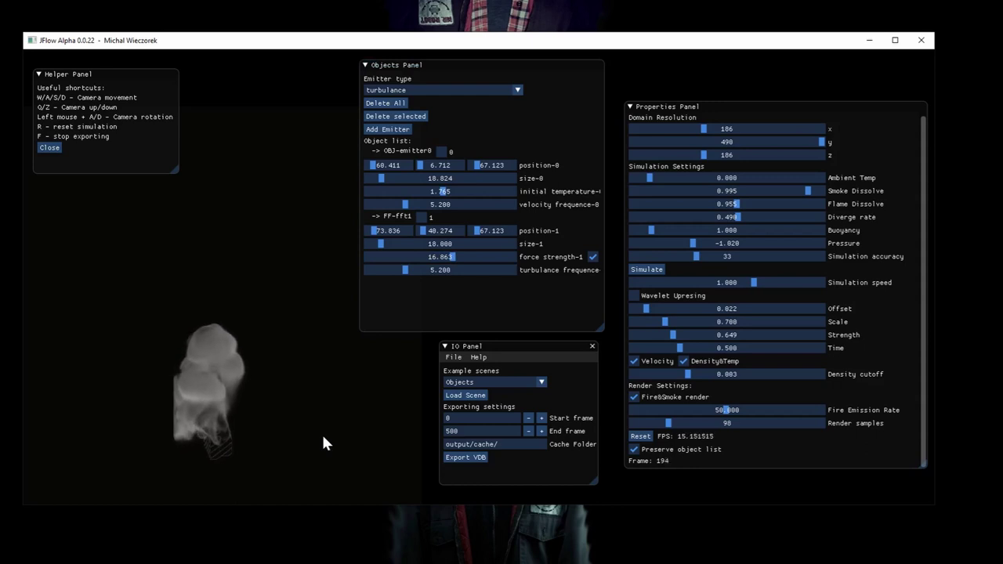
left_click_drag(454, 254, 446, 259)
key("r")
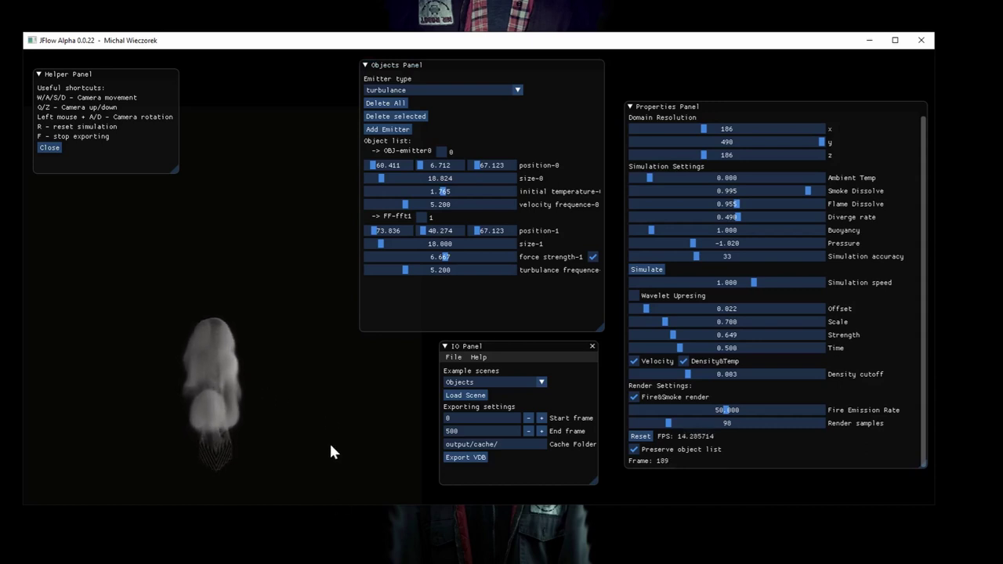
- Delete the turbulence field and add a sphere collision object
left_click(421, 217)
left_click(401, 116)
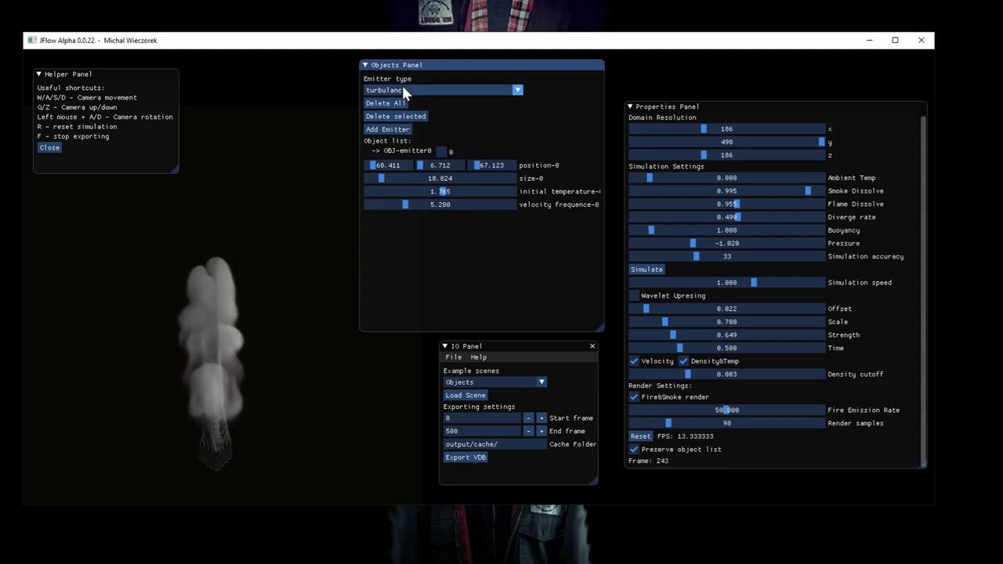
left_click(402, 87)
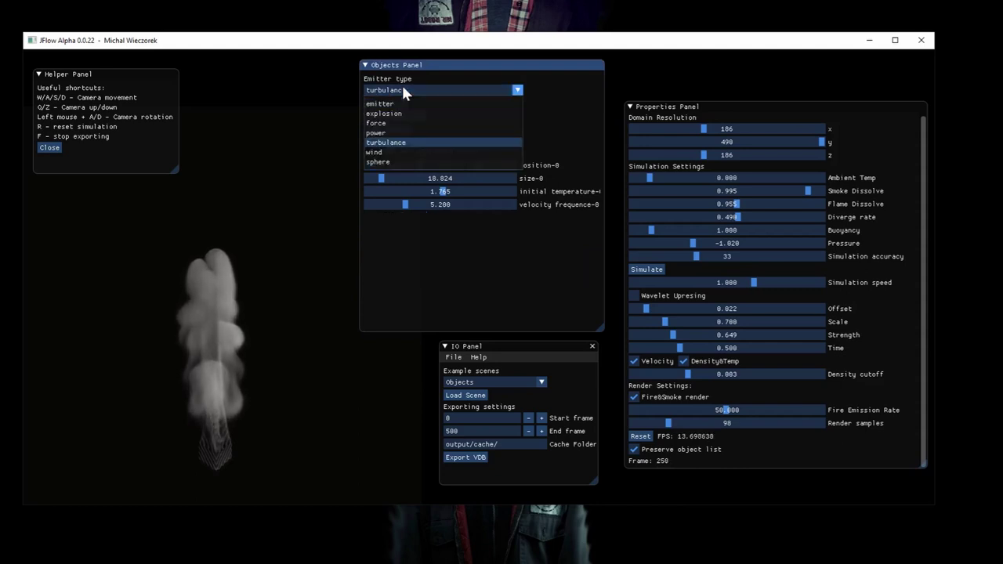
left_click(403, 162)
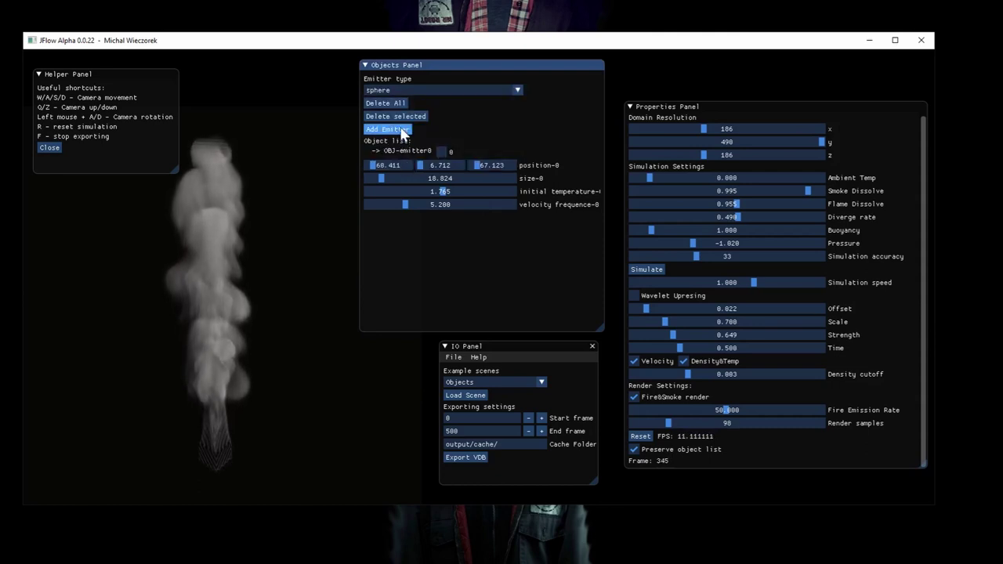
left_click(399, 130)
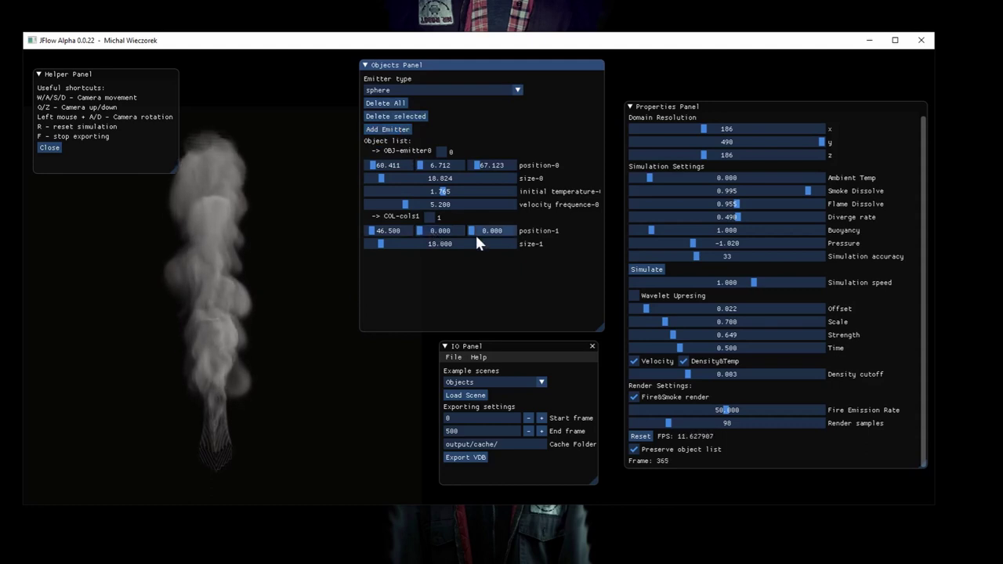
- Set the sphere collider to size 39.216 at position 46.500, 201.370, 53.699
double_click(478, 232)
type("60.411")
left_click_drag(480, 240, 419, 224)
double_click(423, 229)
type("57.26873.836")
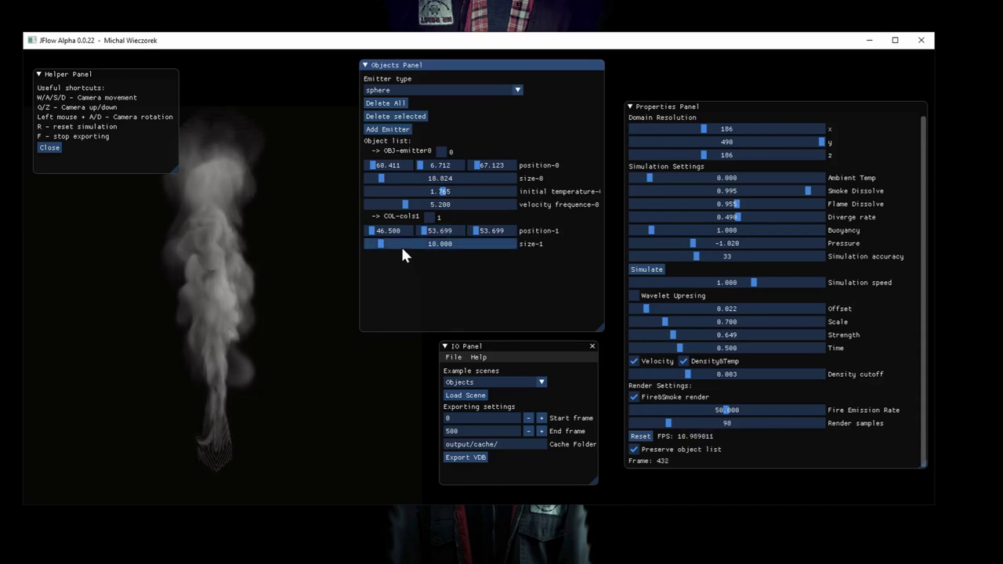
left_click(396, 244)
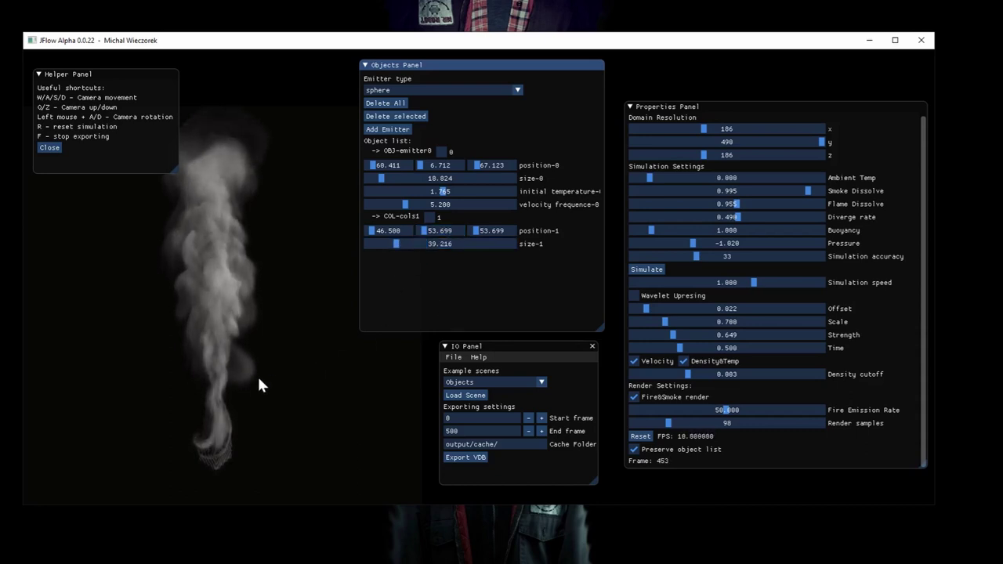
left_click(431, 232)
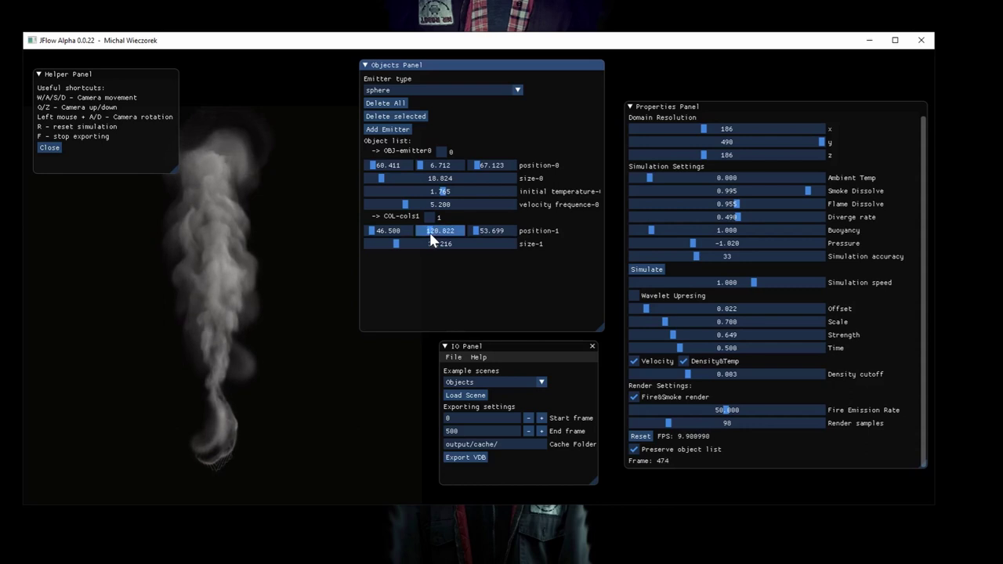
left_click(436, 232)
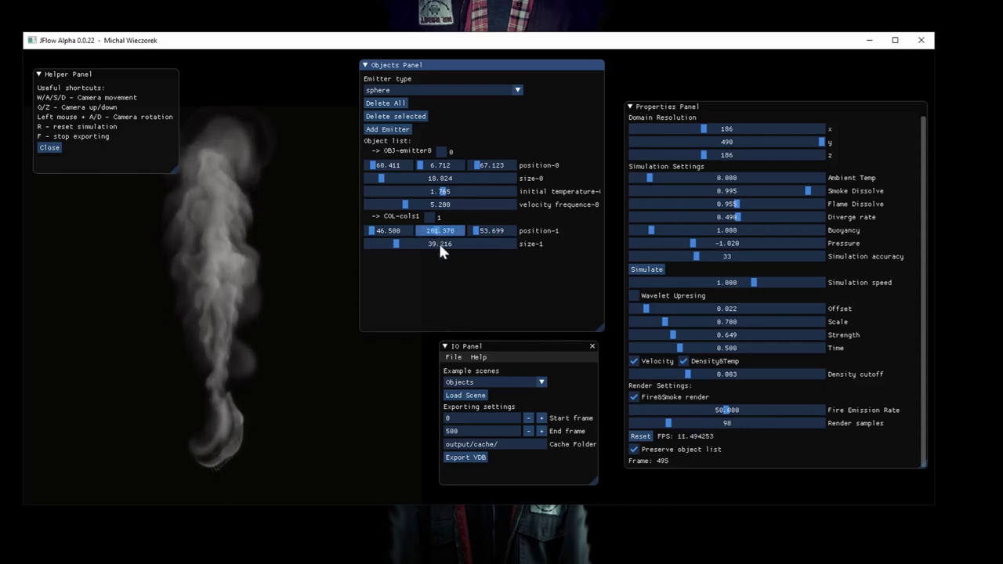
key("r")
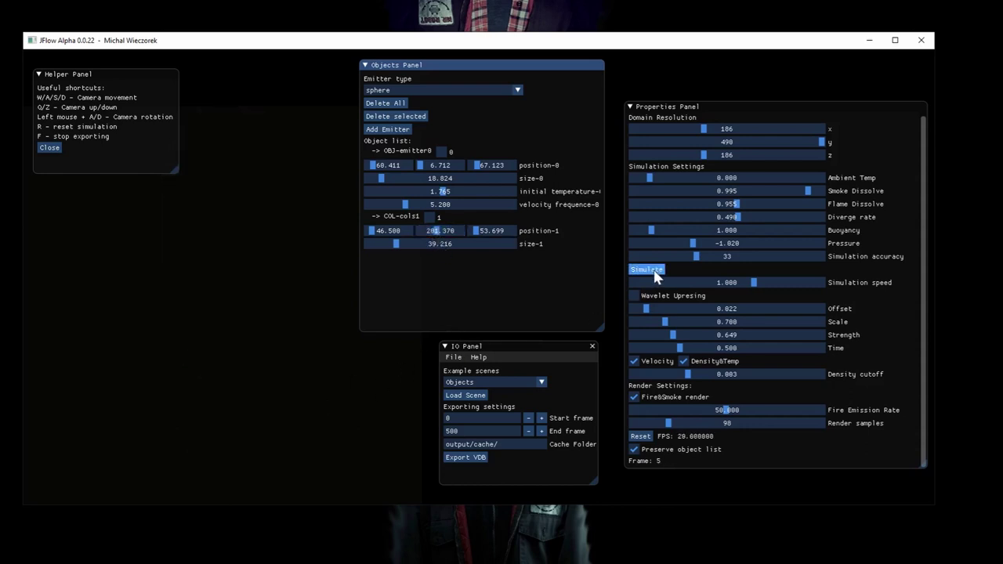
left_click_drag(687, 261, 666, 259)
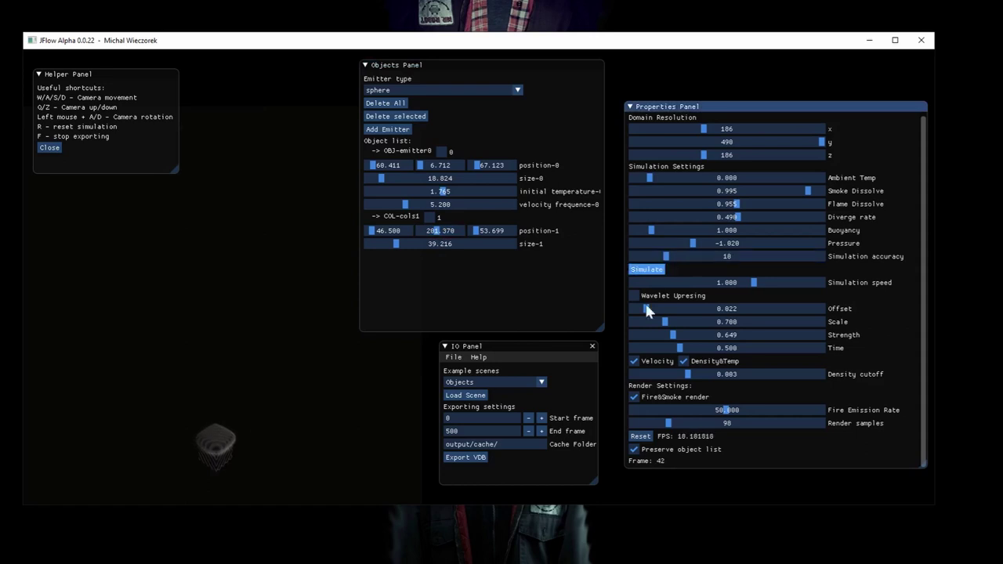
left_click_drag(665, 419, 659, 423)
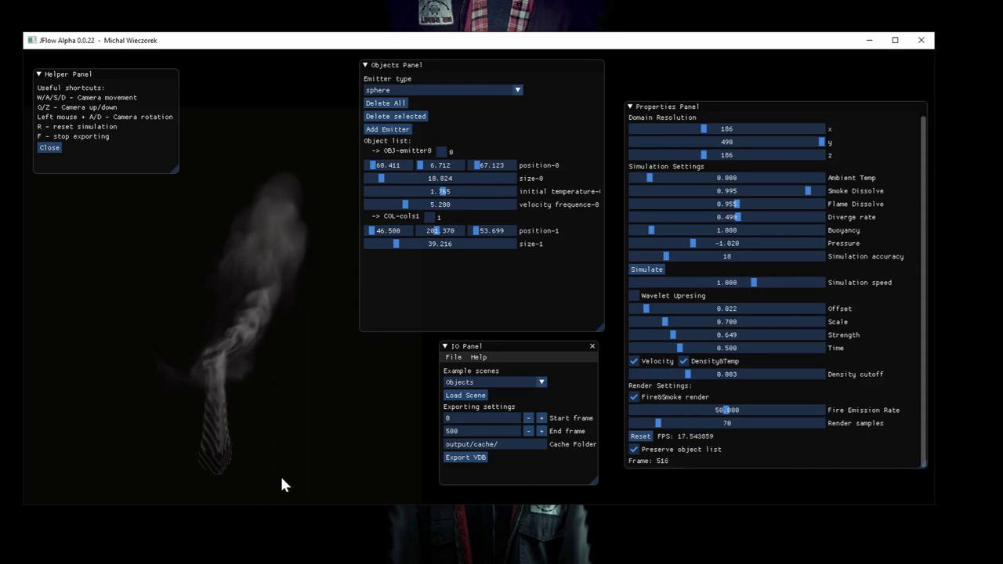
- Remove every object from the scene with Delete All
left_click(387, 104)
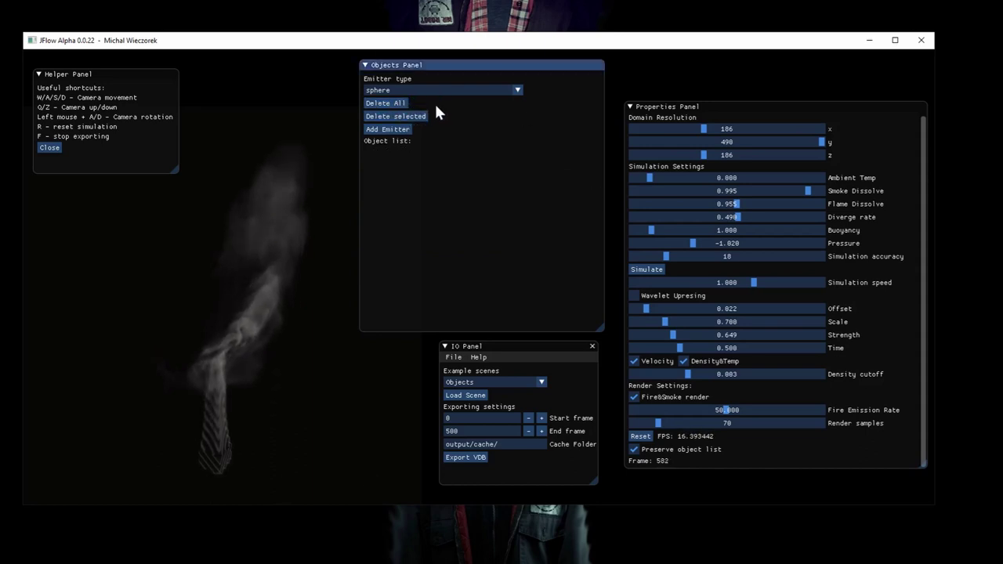
left_click(419, 91)
left_click(419, 91)
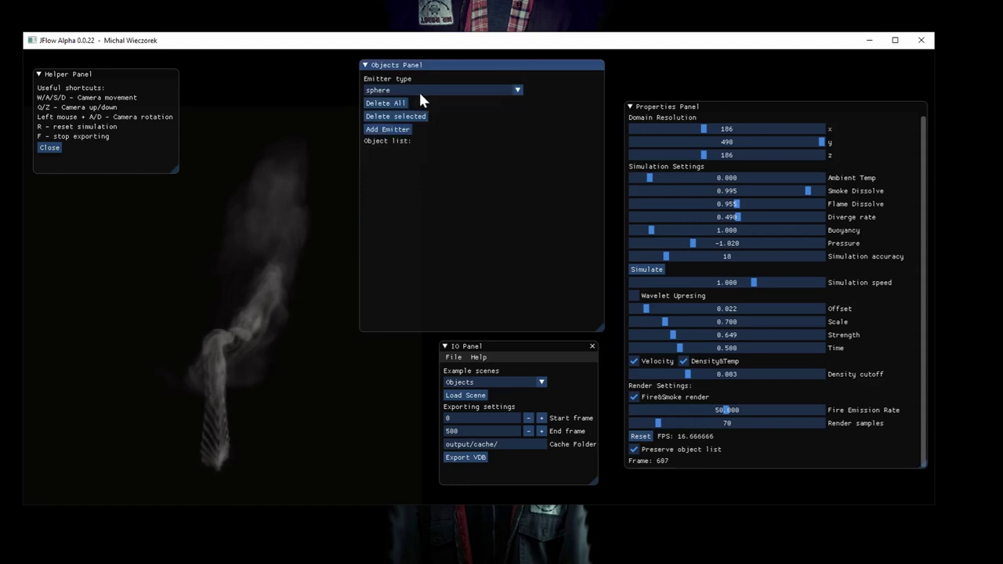
- Load the 'Objects' example scene from the Example scenes list
left_click(547, 357)
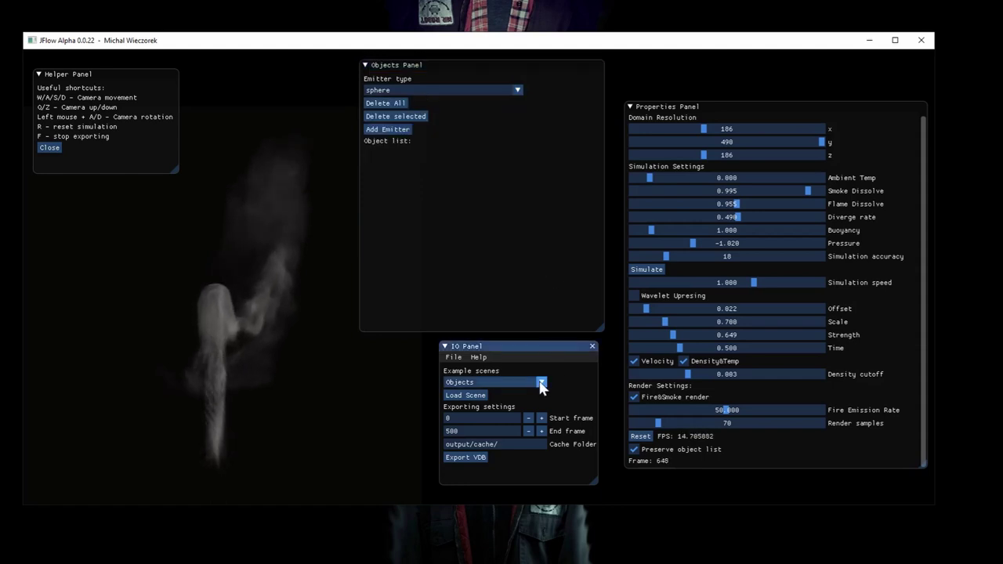
left_click(541, 382)
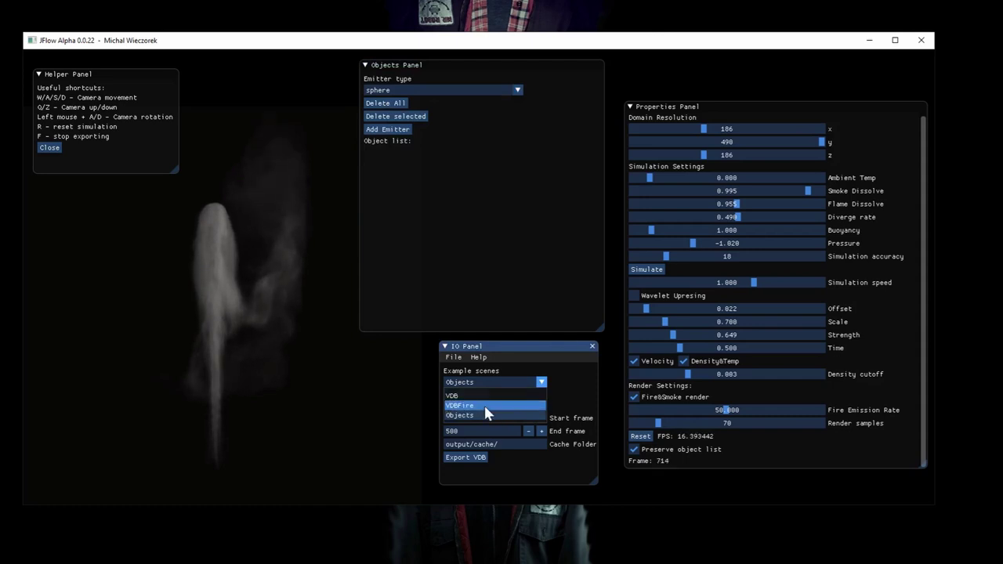
left_click(498, 382)
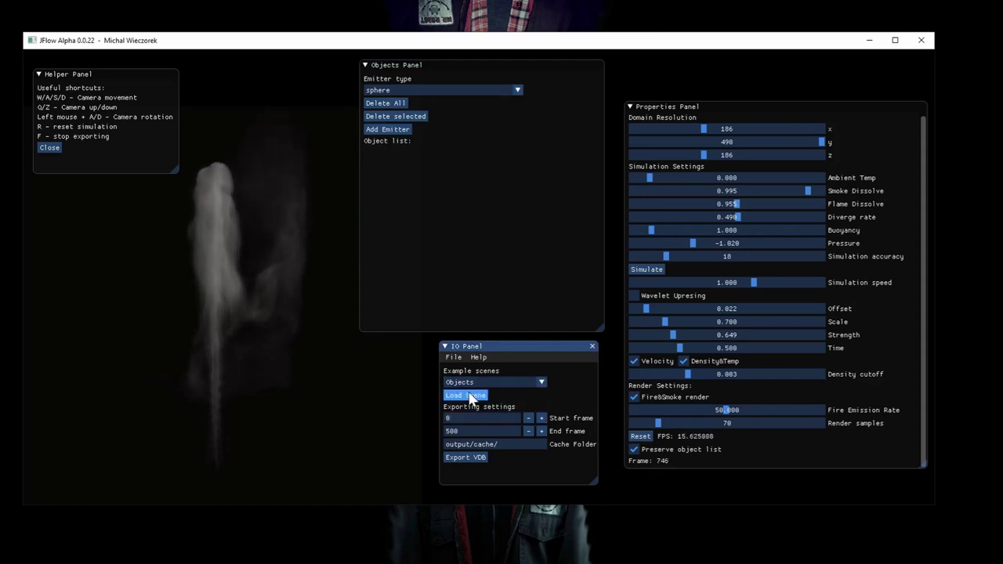
left_click(470, 396)
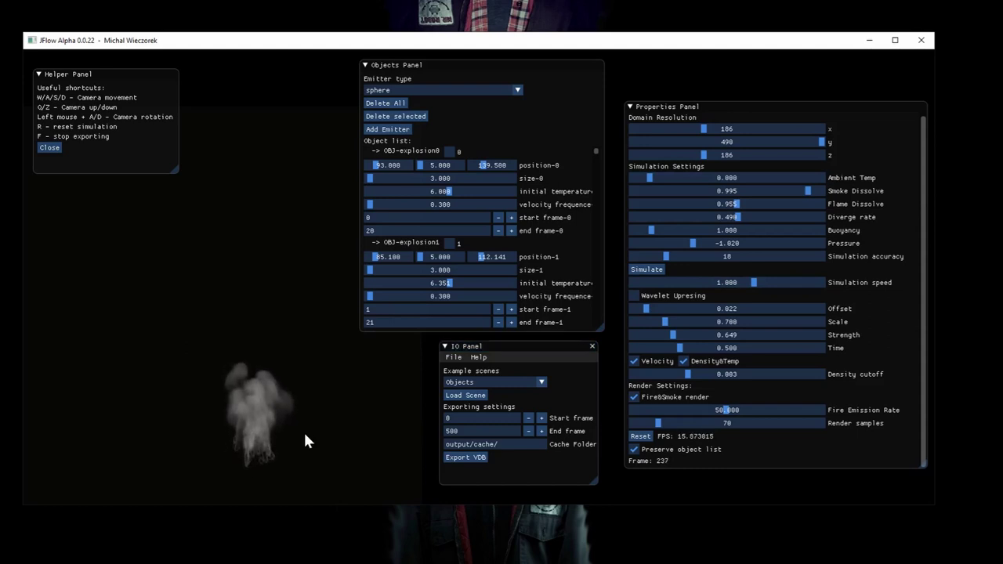
- Enable wavelet upresing, set simulation accuracy to 75 and render samples to about 96
left_click_drag(672, 421, 694, 425)
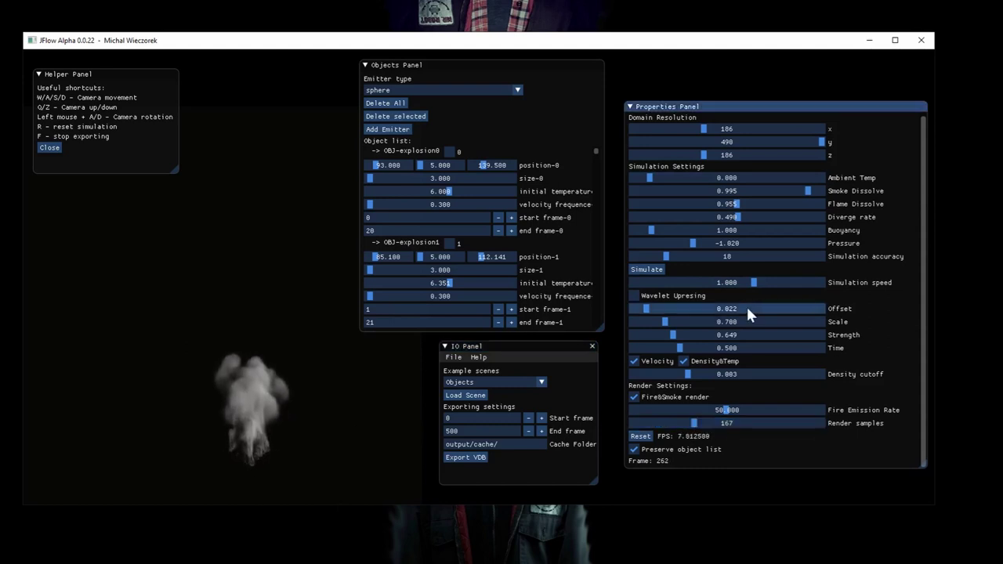
left_click(634, 295)
left_click_drag(705, 257, 781, 277)
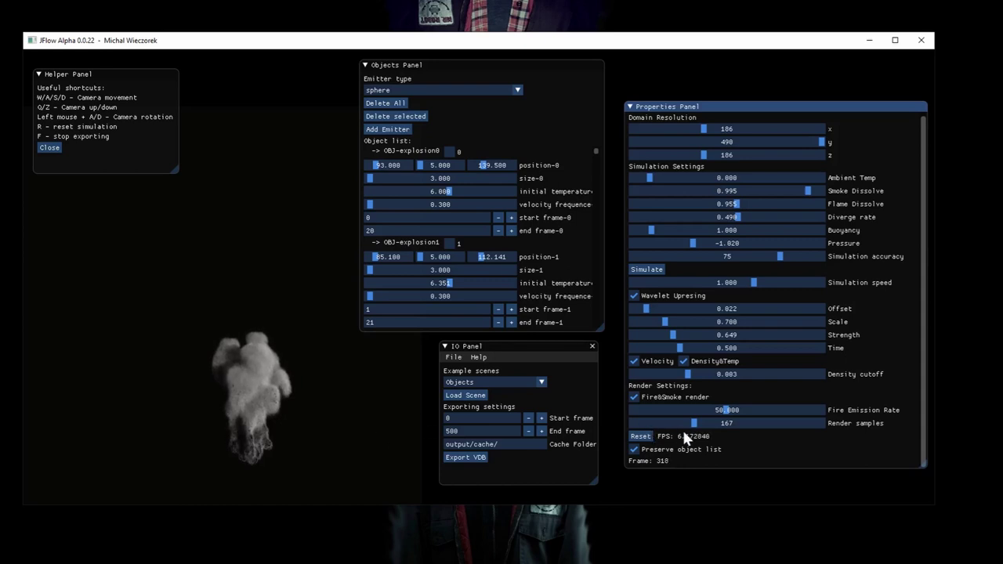
left_click_drag(681, 428, 668, 426)
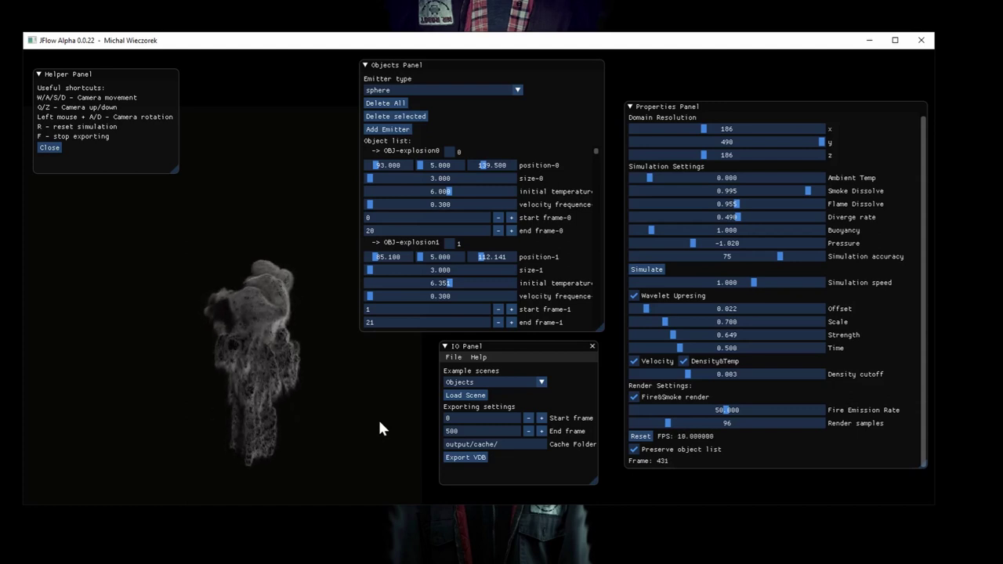
left_click(452, 359)
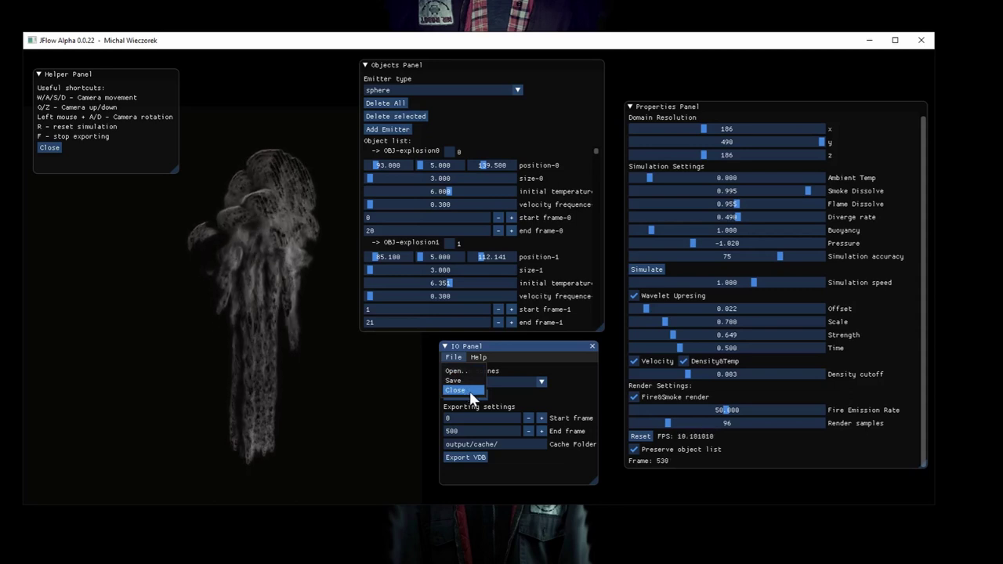
left_click(540, 358)
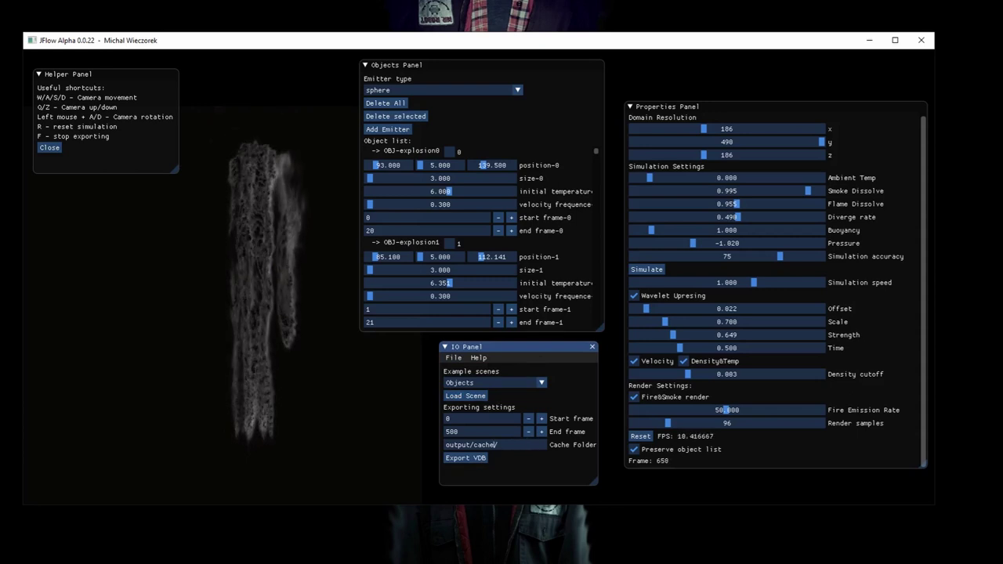
- Change the cache folder to output/ctut/ and start the Export VDB run
key("BackSpace")
key("BackSpace")
key("BackSpace")
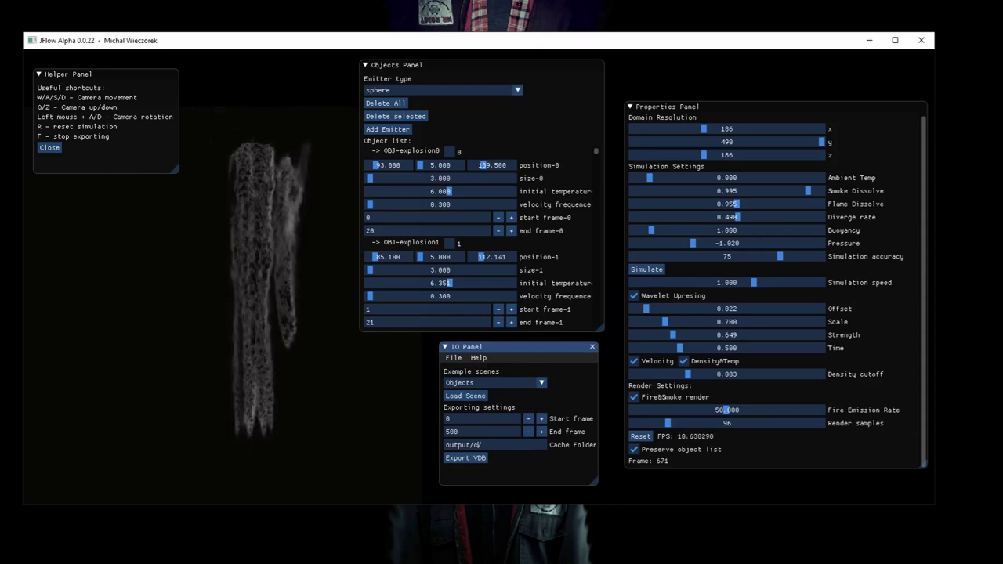
left_click(466, 459)
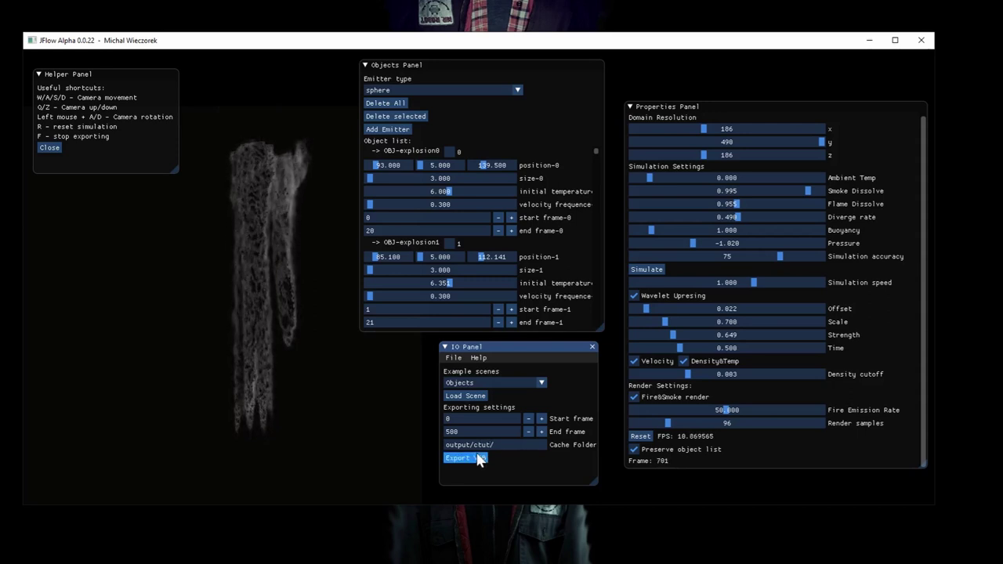
left_click(479, 458)
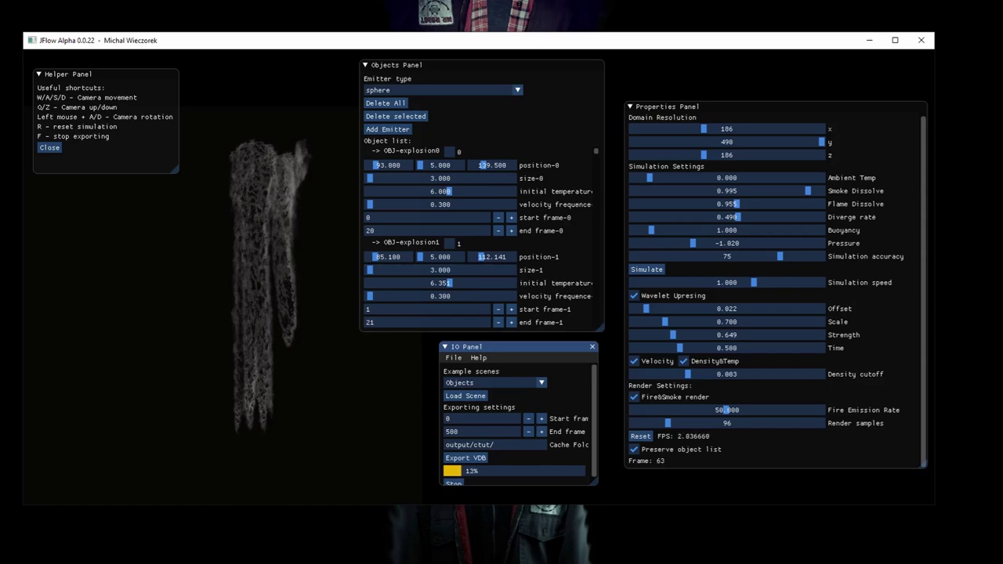
- Bring the GPUFluid.exe console into view to read the OpenVDB save log, then minimize it
left_click_drag(185, 70, 326, 76)
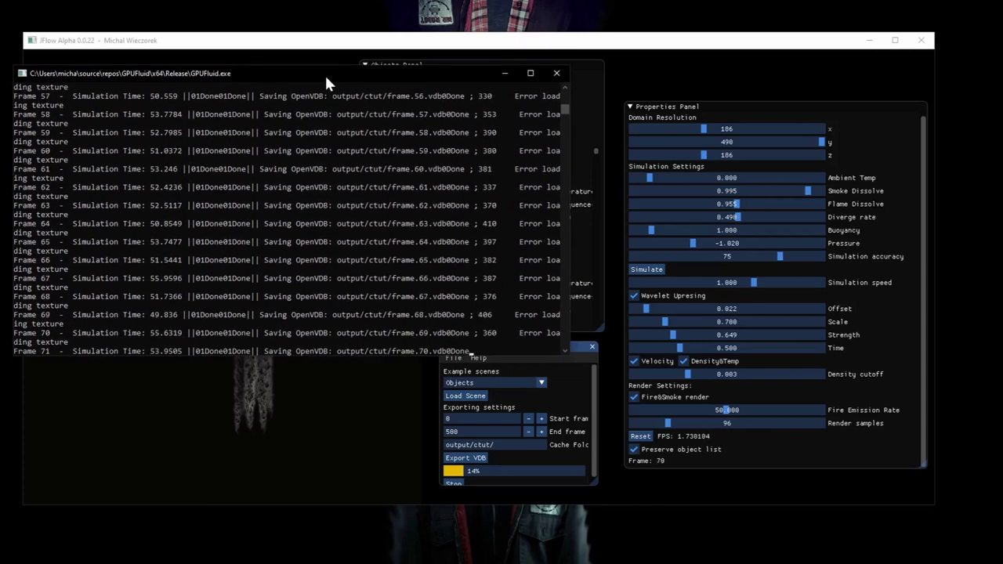
key("super+Down")
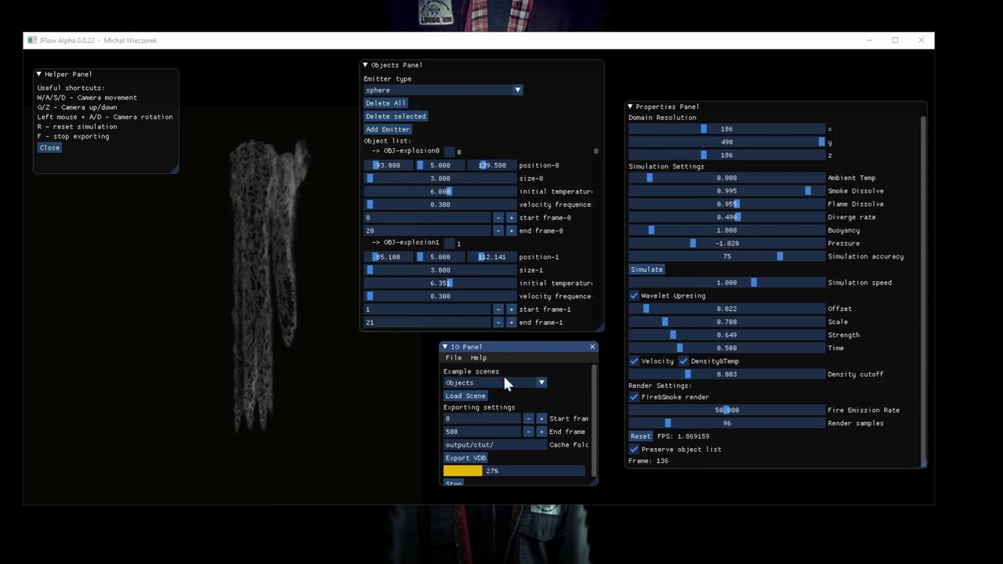
- Stop the VDB export and open the saved-project opener with filename a2
left_click(455, 484)
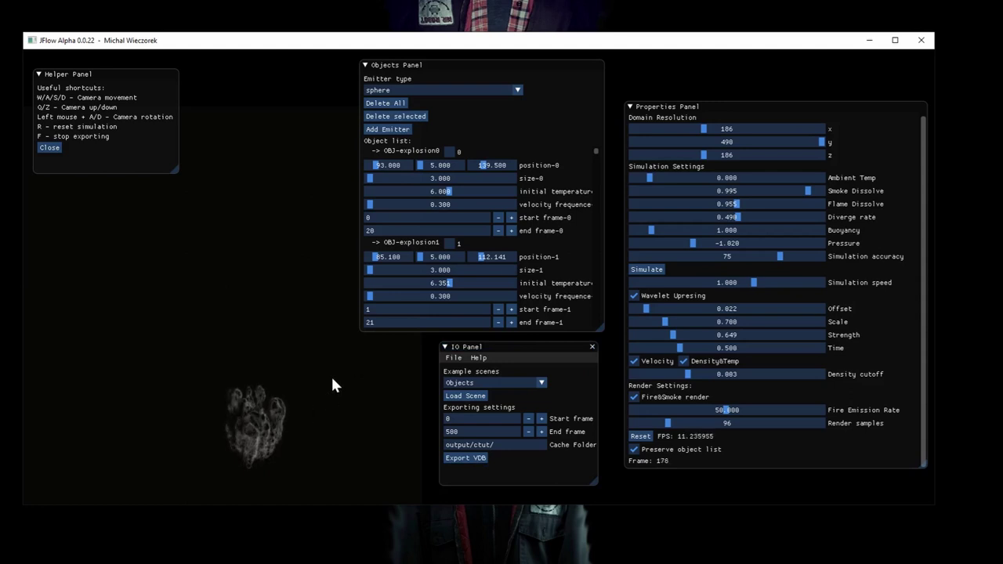
left_click(453, 357)
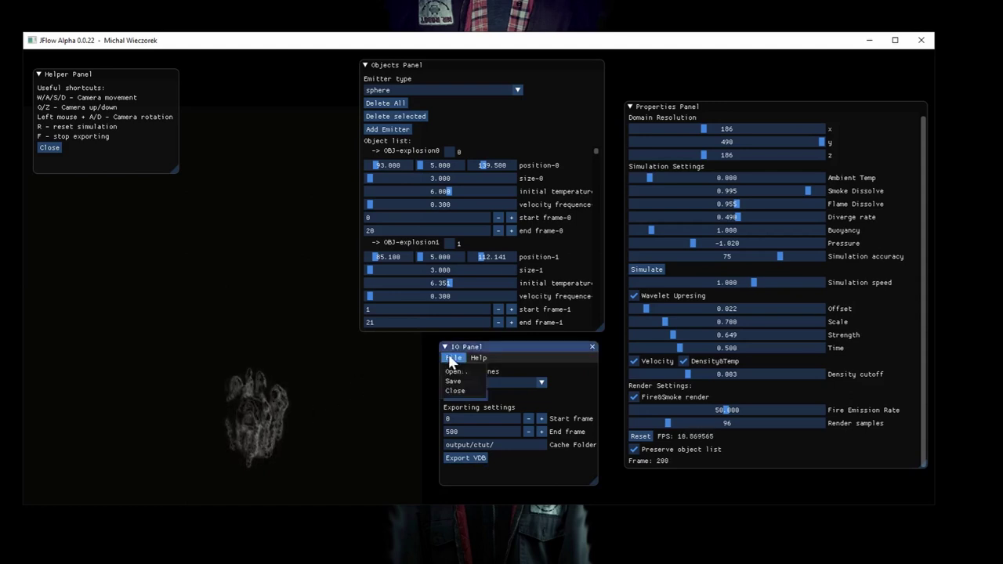
left_click(456, 373)
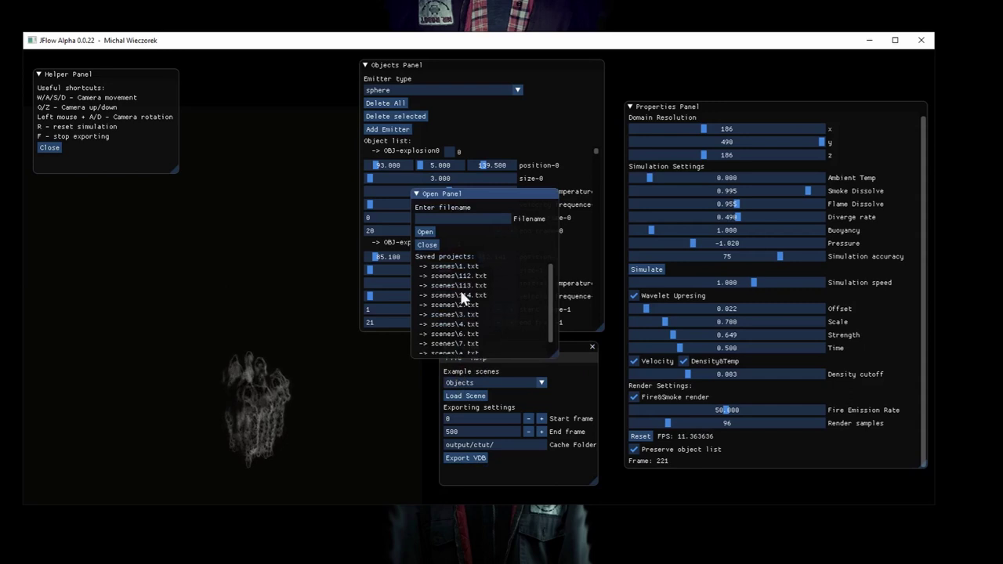
type("1a")
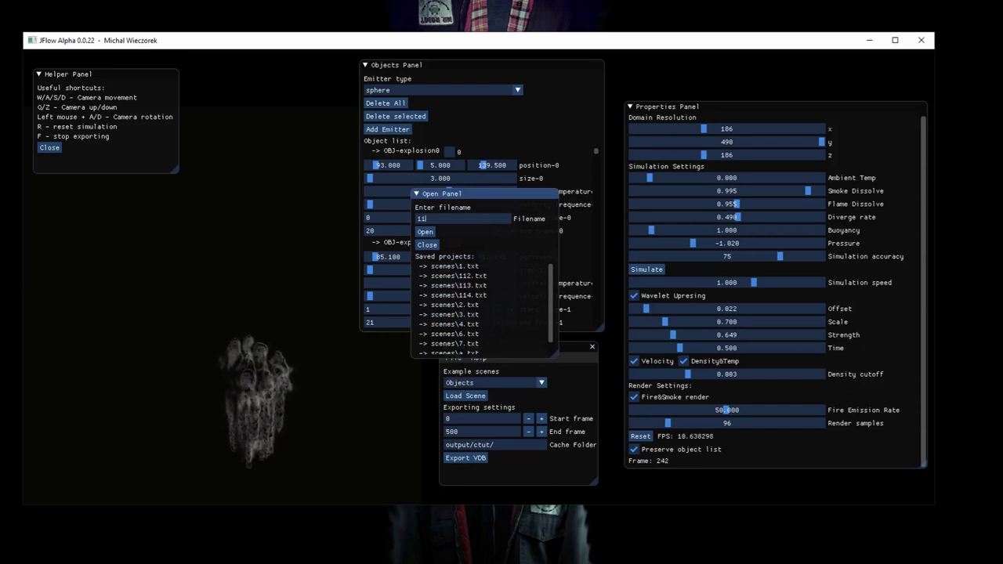
type("2")
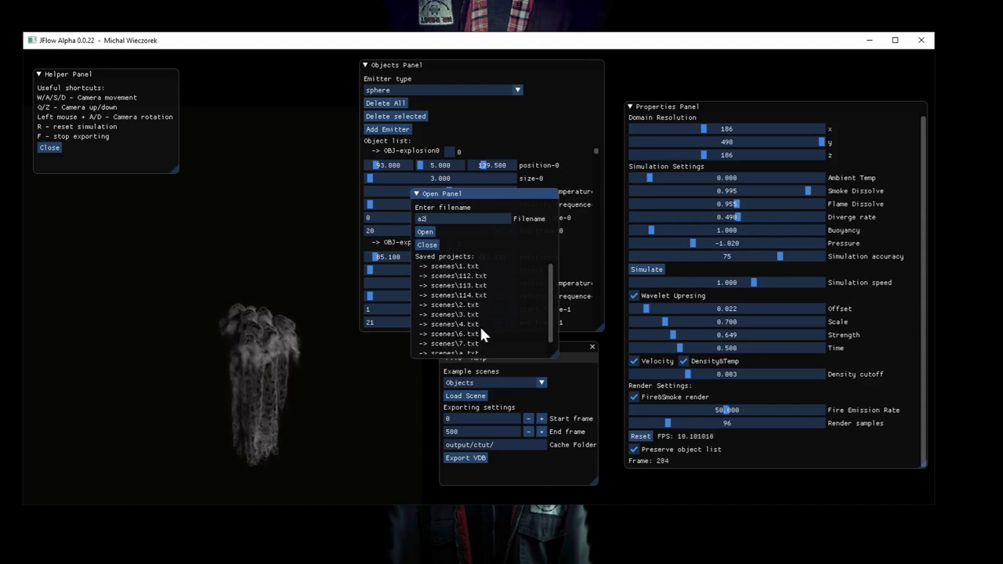
- Load the a2 scene from the Open panel and set Render samples to 249
left_click(425, 233)
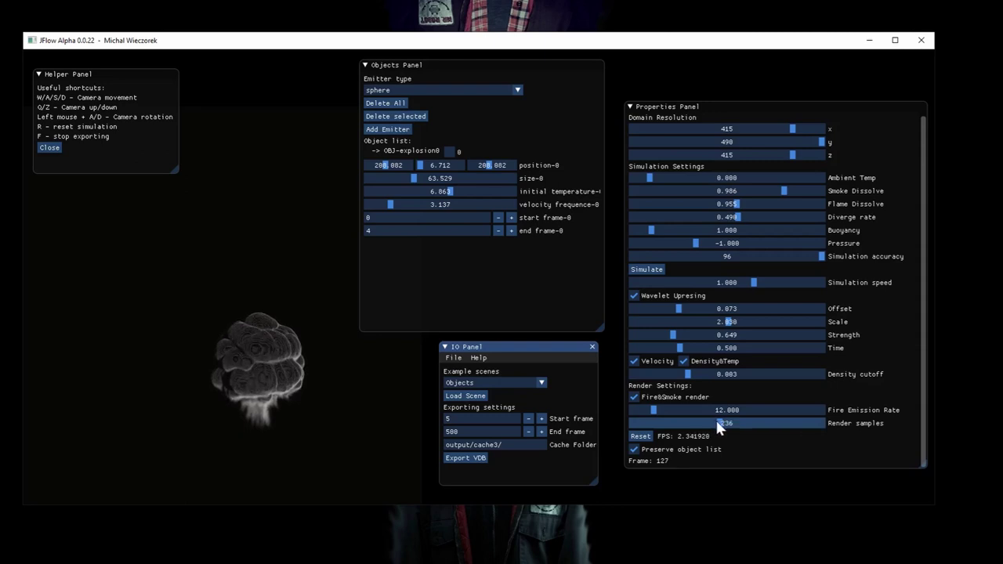
left_click(658, 423)
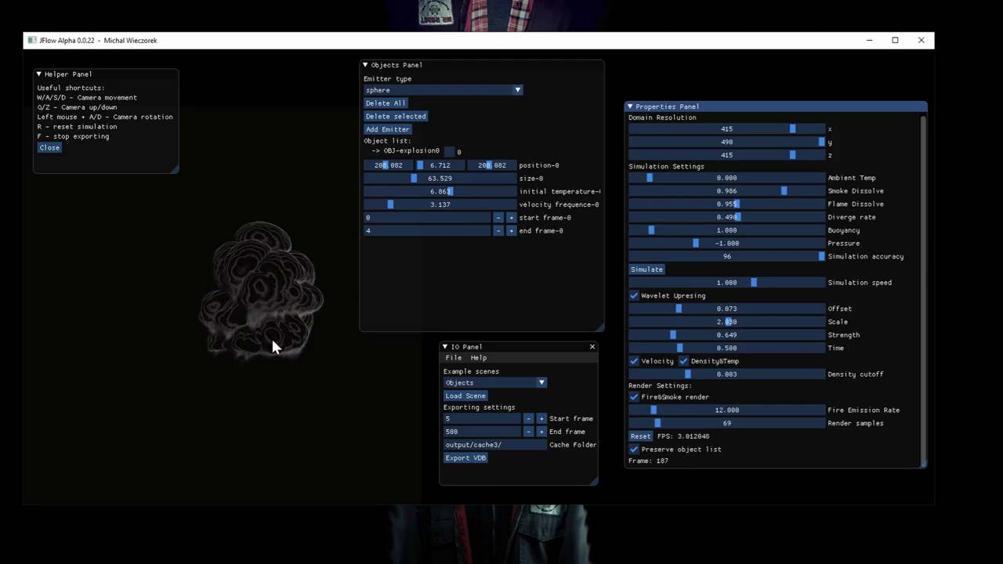
left_click(723, 423)
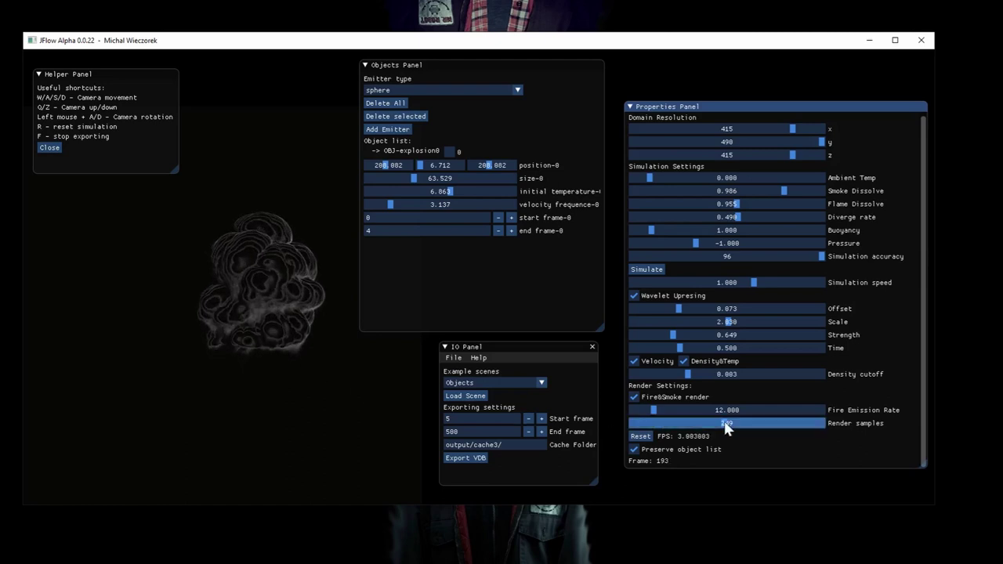
left_click_drag(725, 427, 729, 425)
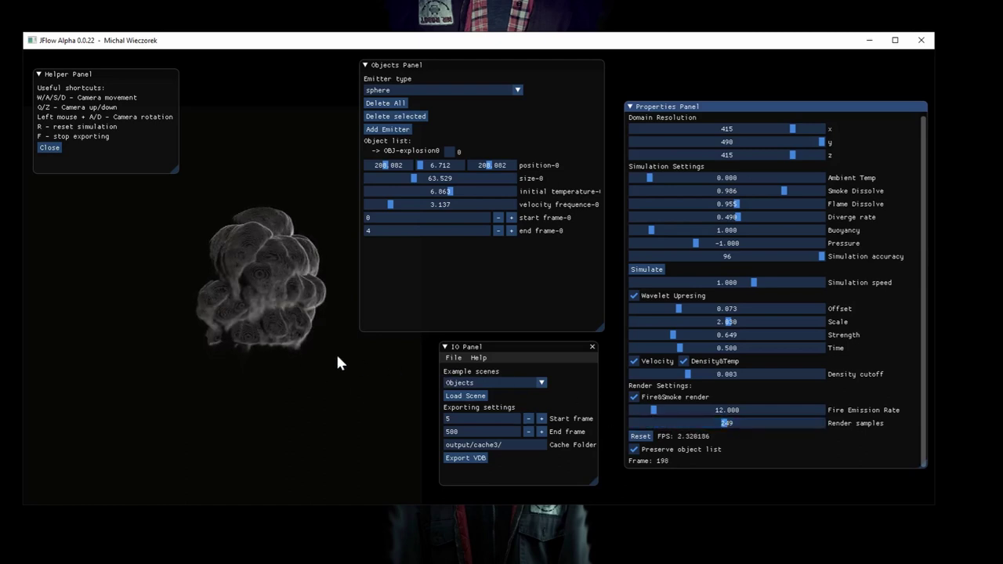